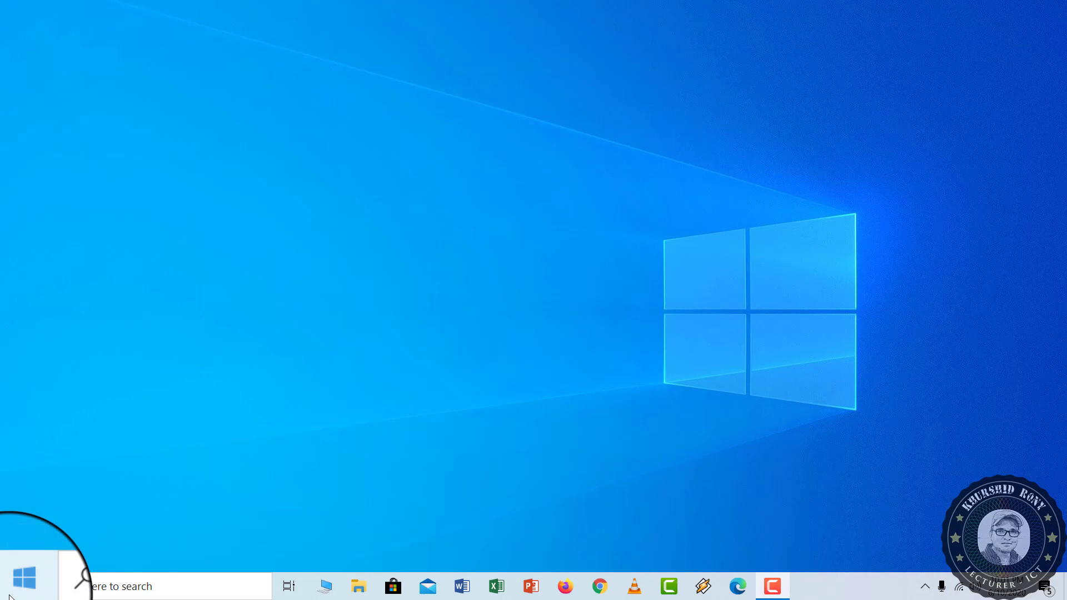
Step: Launch Adobe Illustrator CS5.1 from the Adobe Master Collection CS5.5 folder
left_click(9, 597)
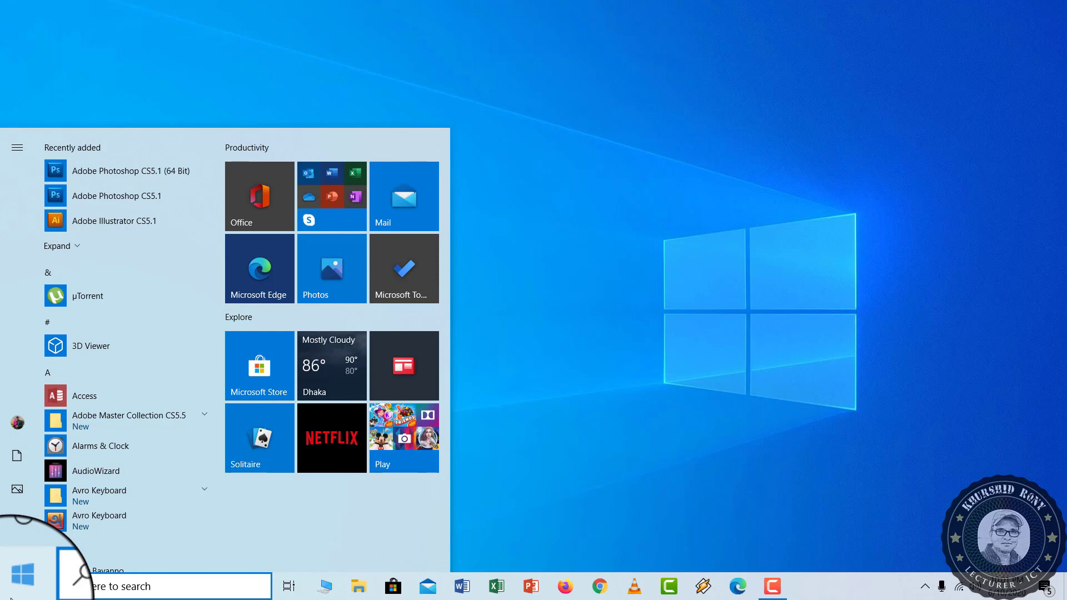
left_click(105, 418)
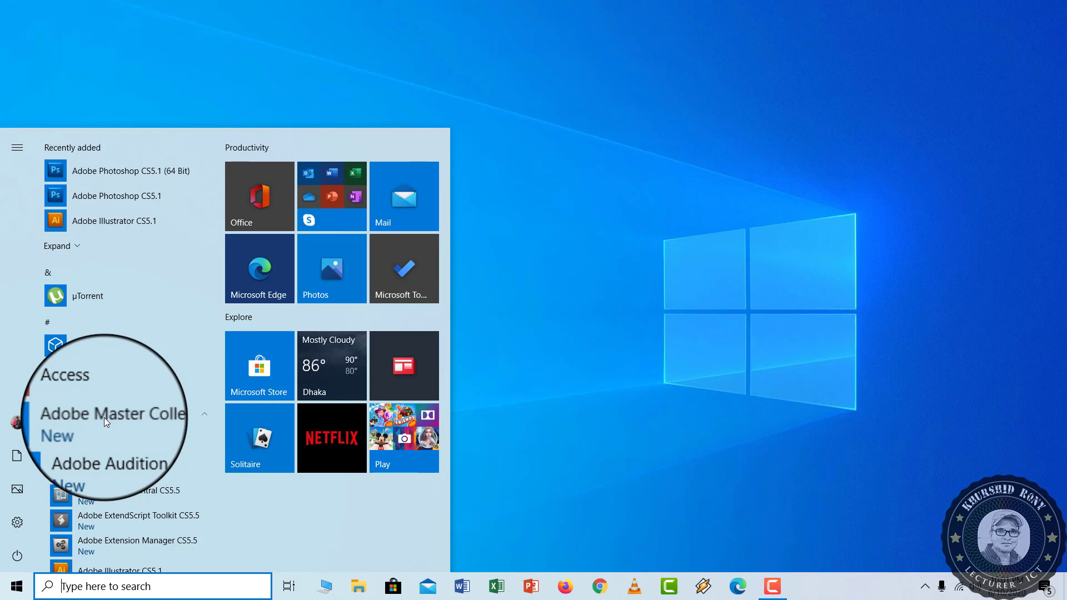
scroll(121, 439, "down", 2)
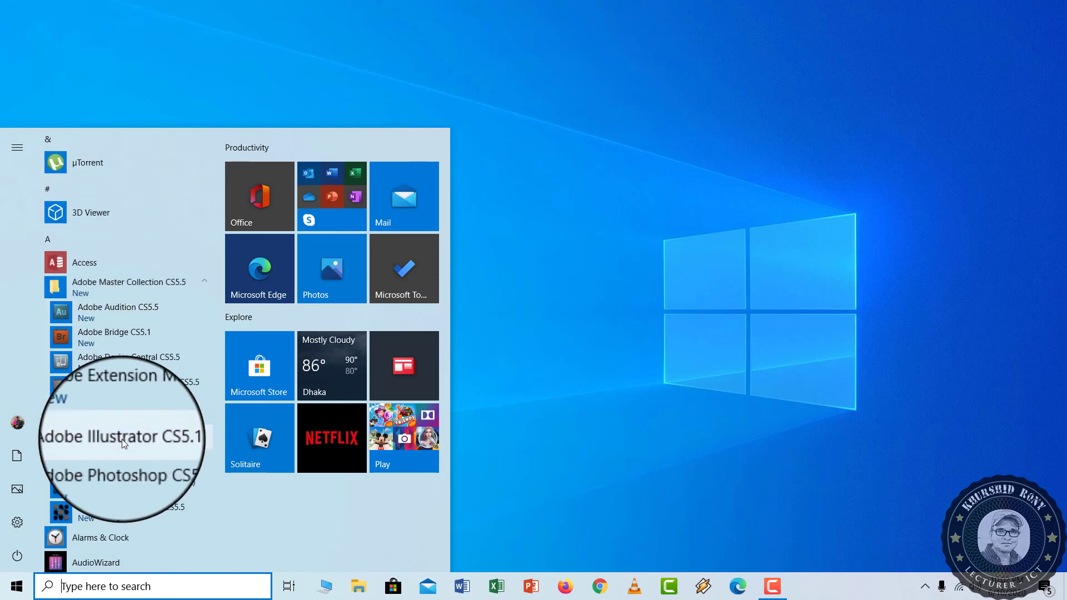
left_click(121, 439)
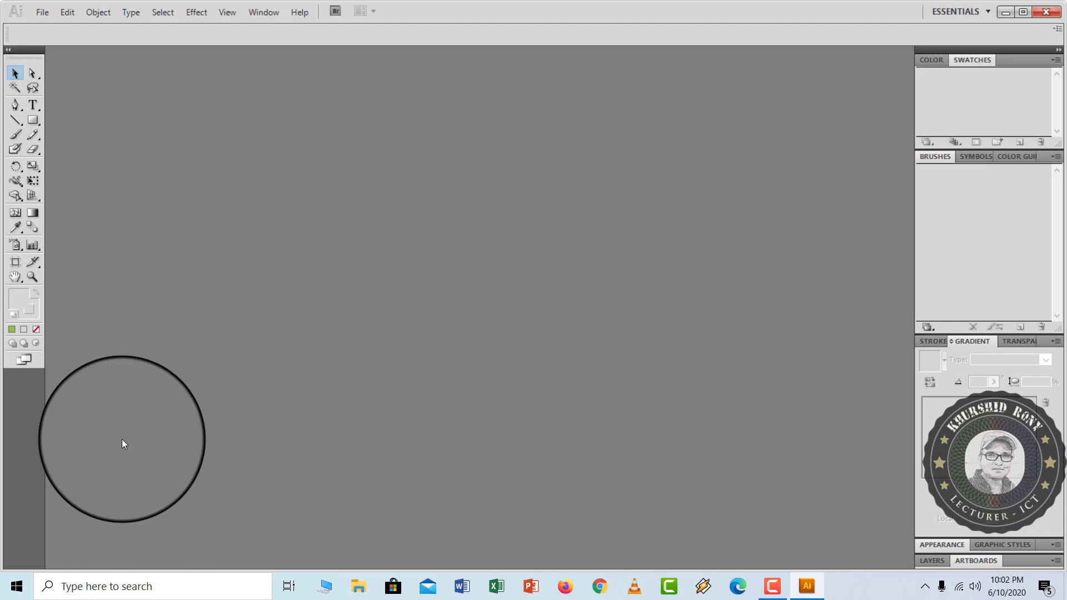
Step: Start a new document named Square, reveal its advanced options and choose the A4 size
left_click(37, 16)
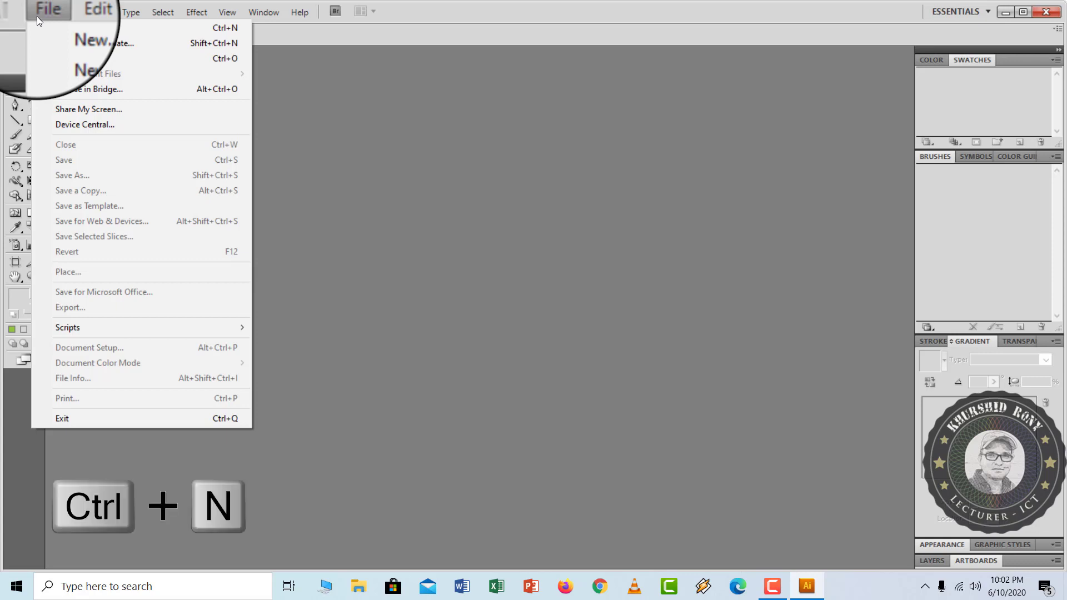
left_click(55, 29)
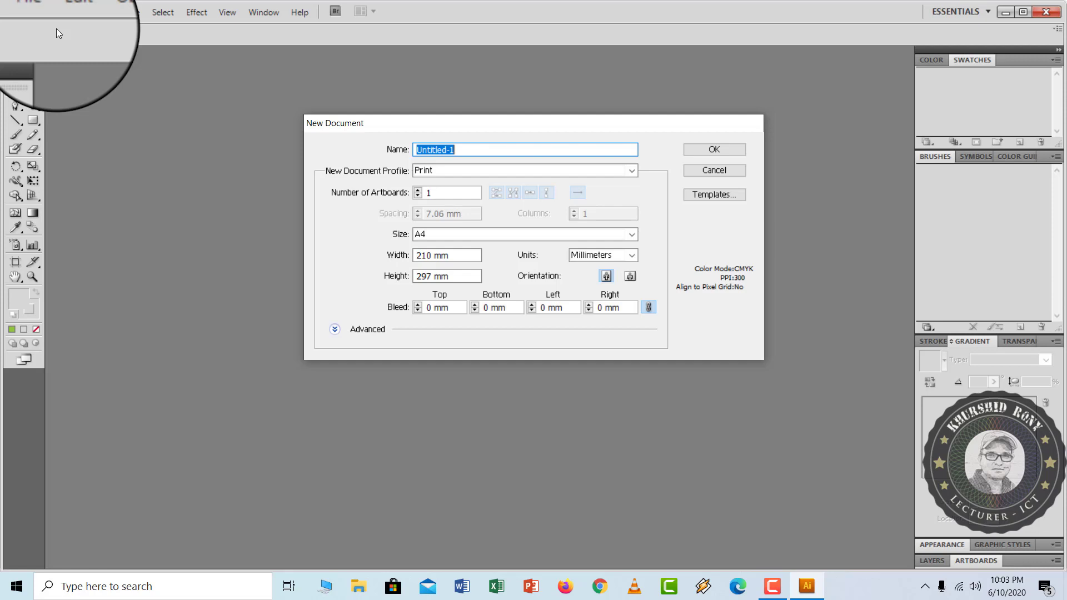
type("Square")
left_click(335, 329)
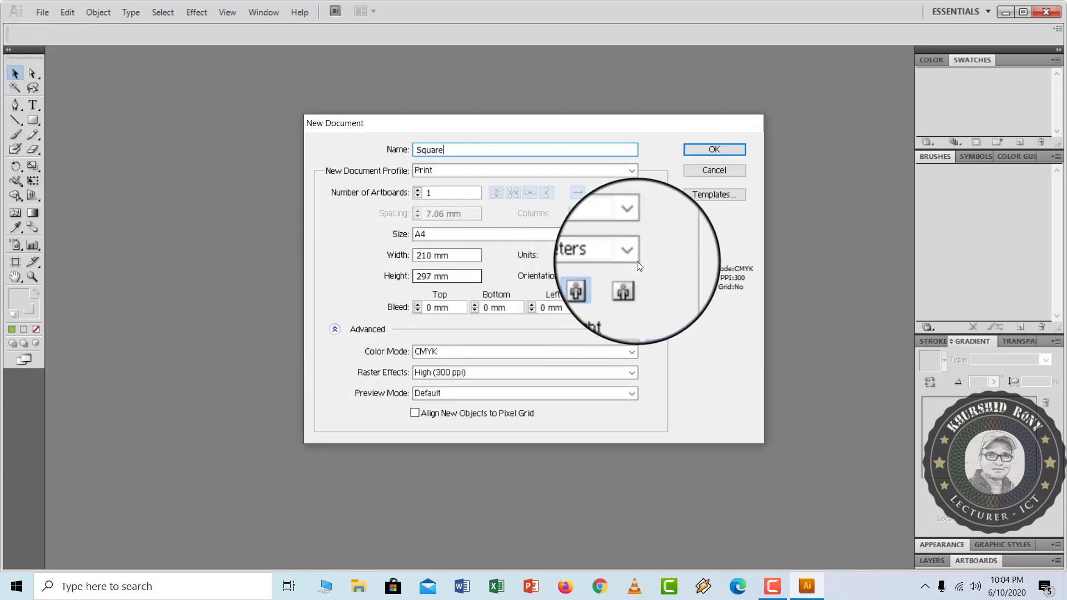
left_click(631, 235)
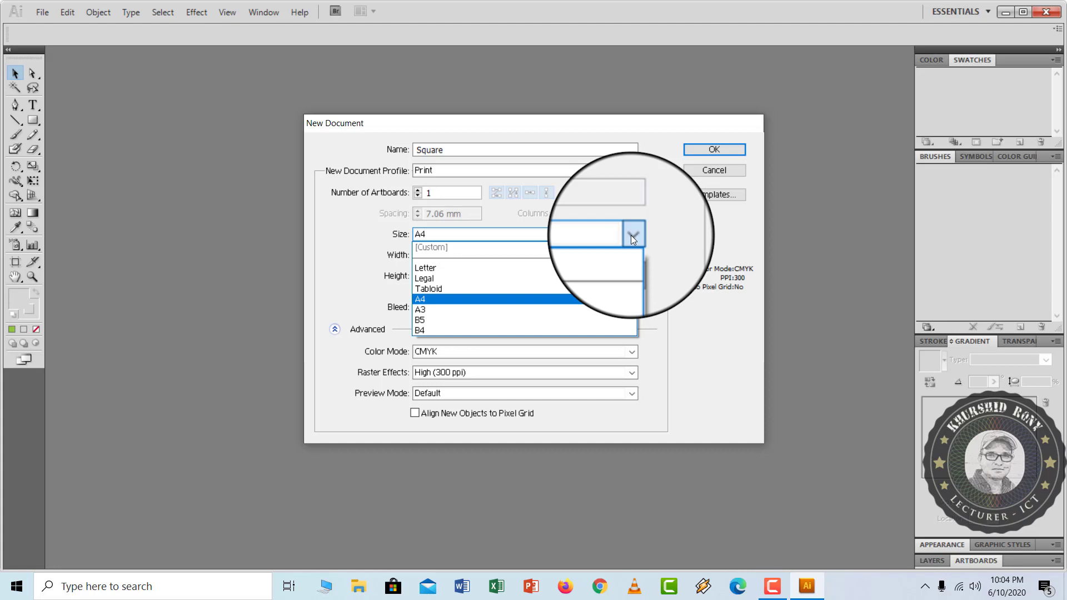
left_click(532, 304)
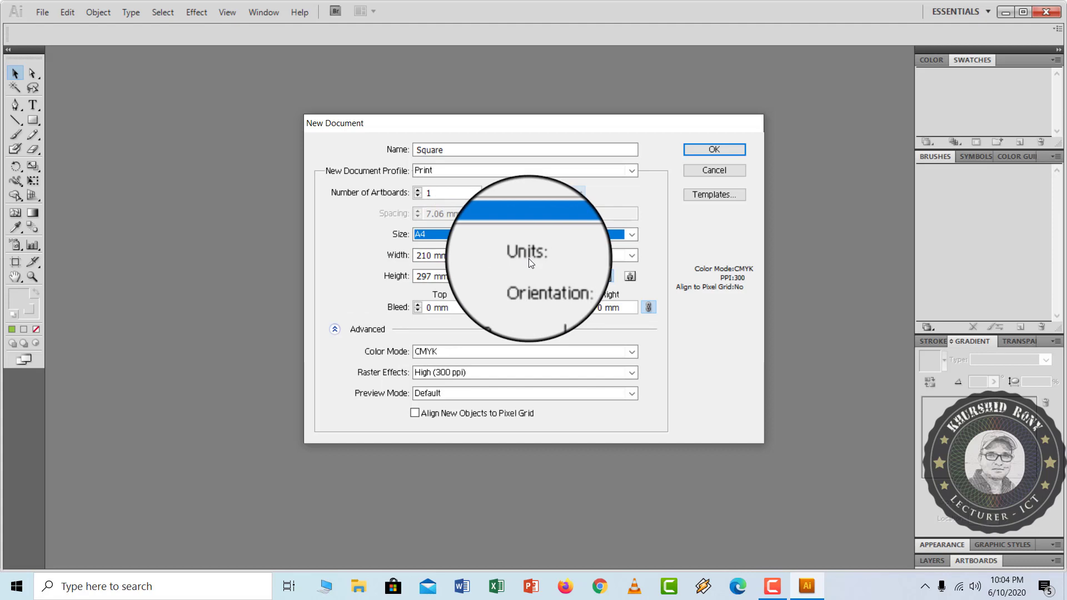
Step: Set the new document's units to Inches and its color mode to CMYK, and create it
left_click(634, 258)
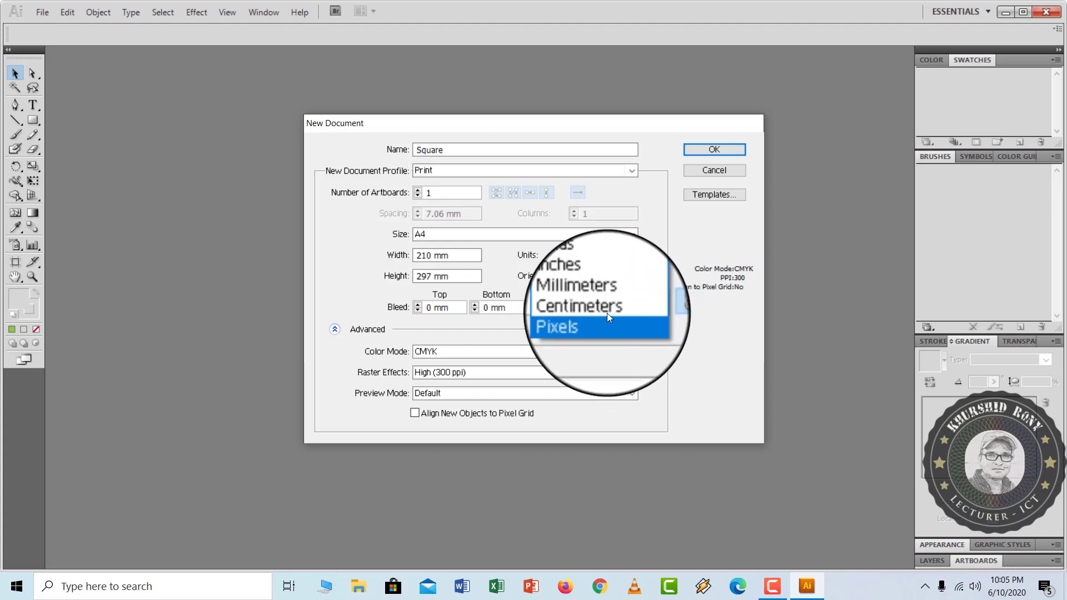
left_click(601, 288)
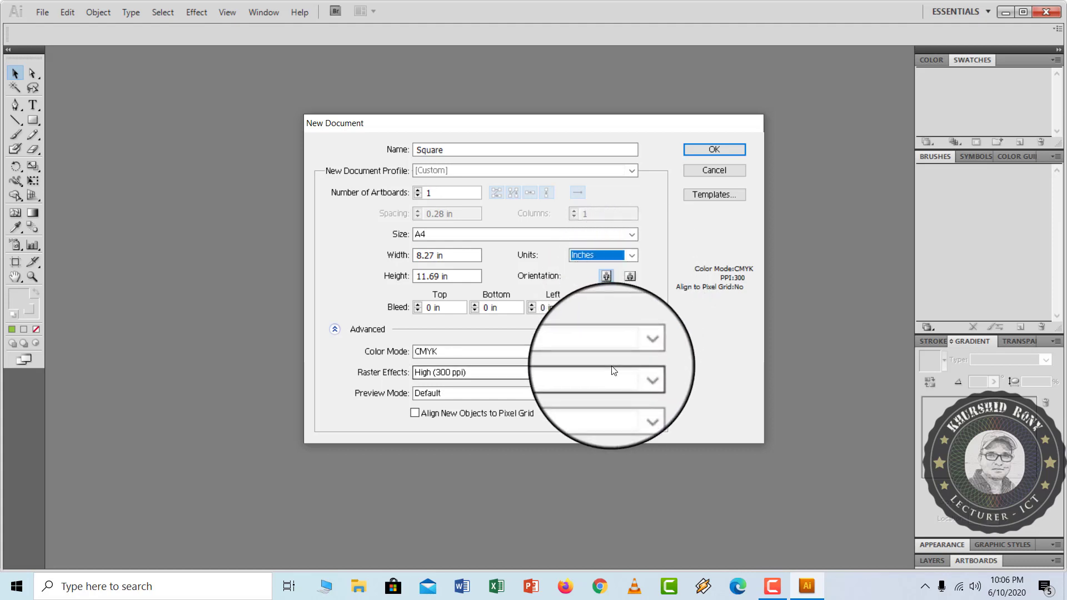
left_click(632, 353)
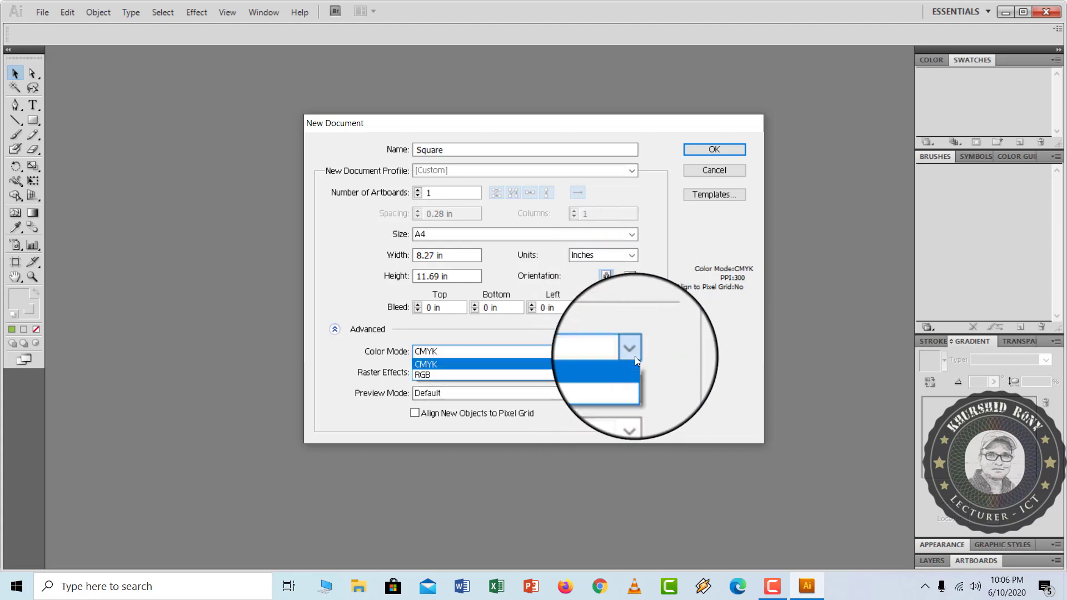
left_click(478, 365)
left_click(717, 149)
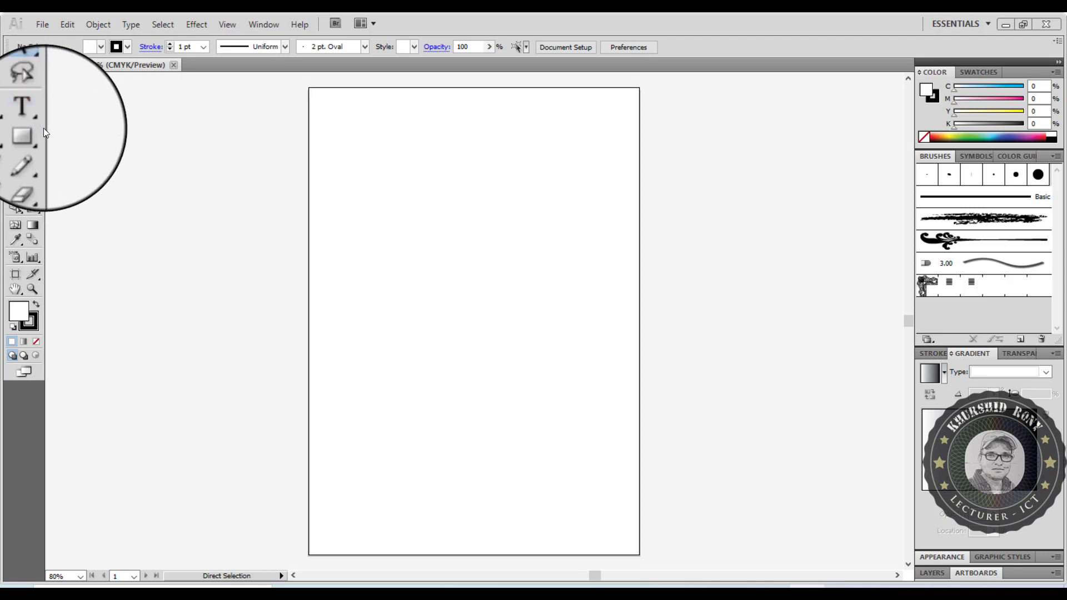
left_click(38, 135)
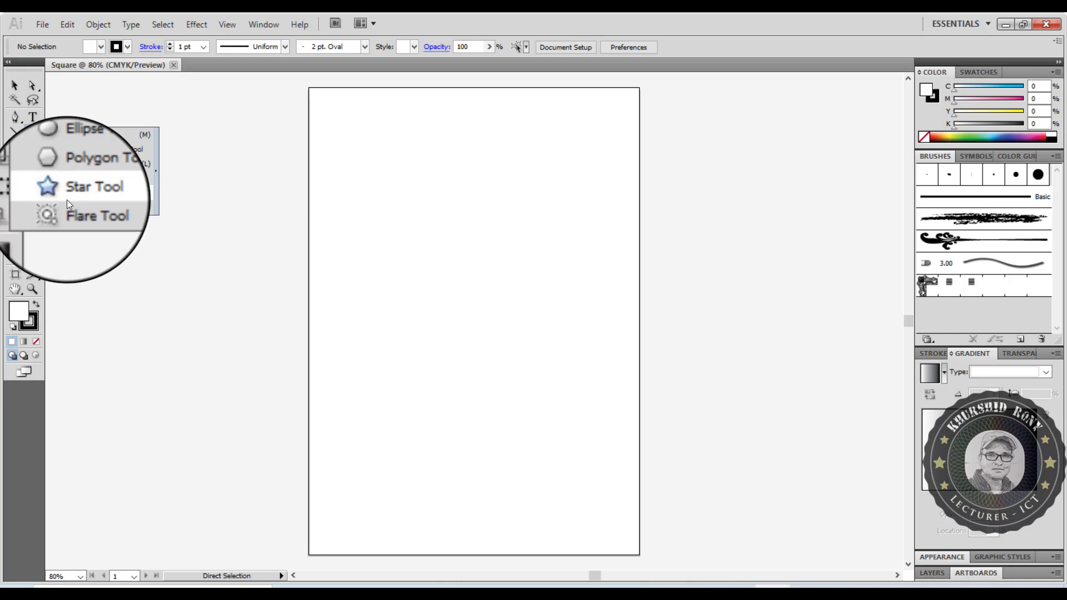
left_click(66, 198)
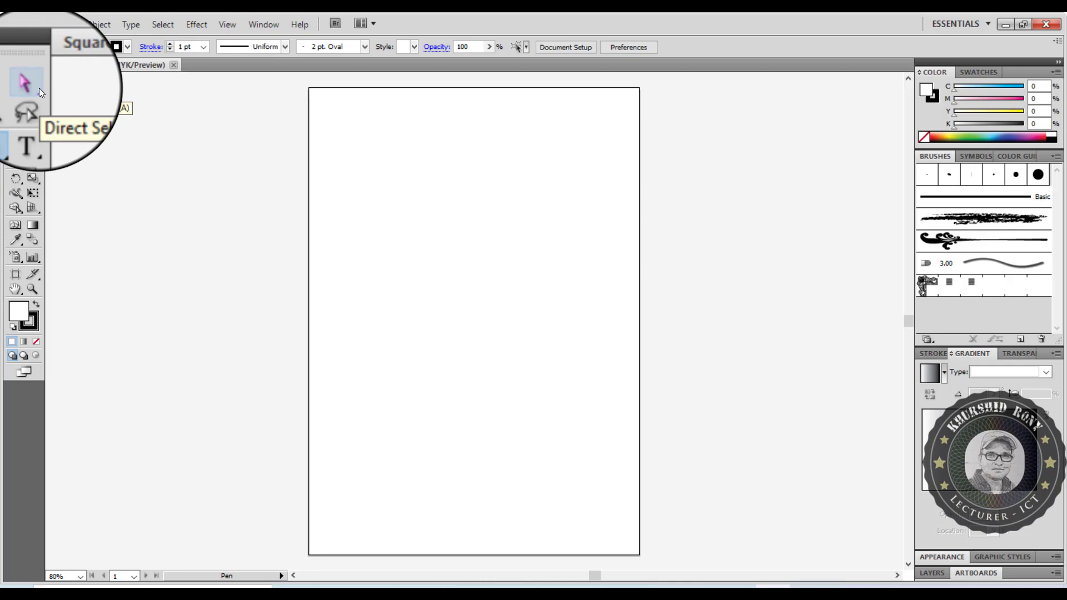
left_click(39, 87)
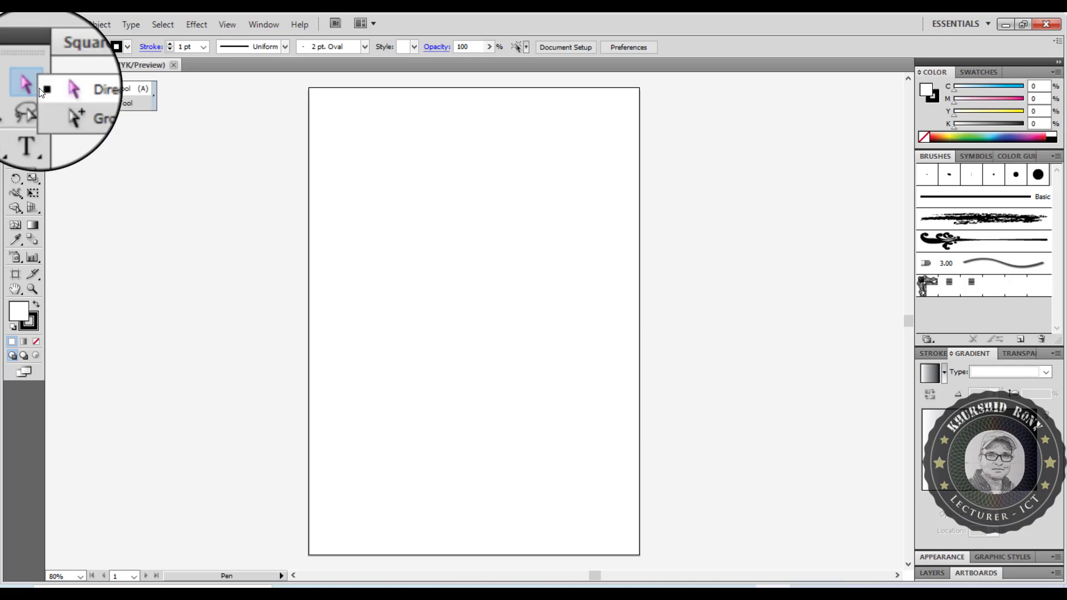
left_click(64, 104)
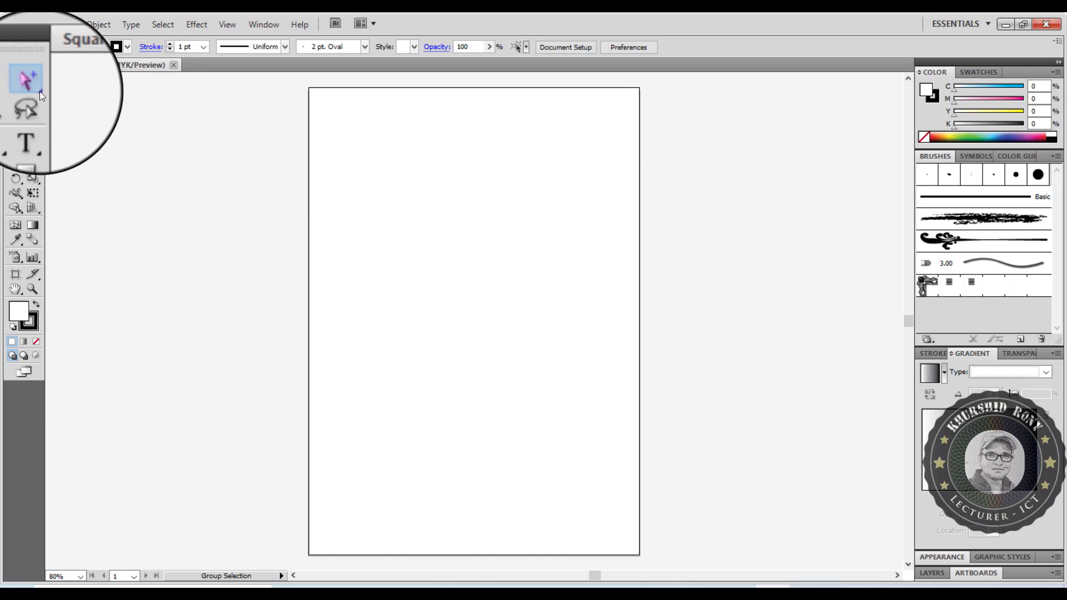
left_click(39, 91)
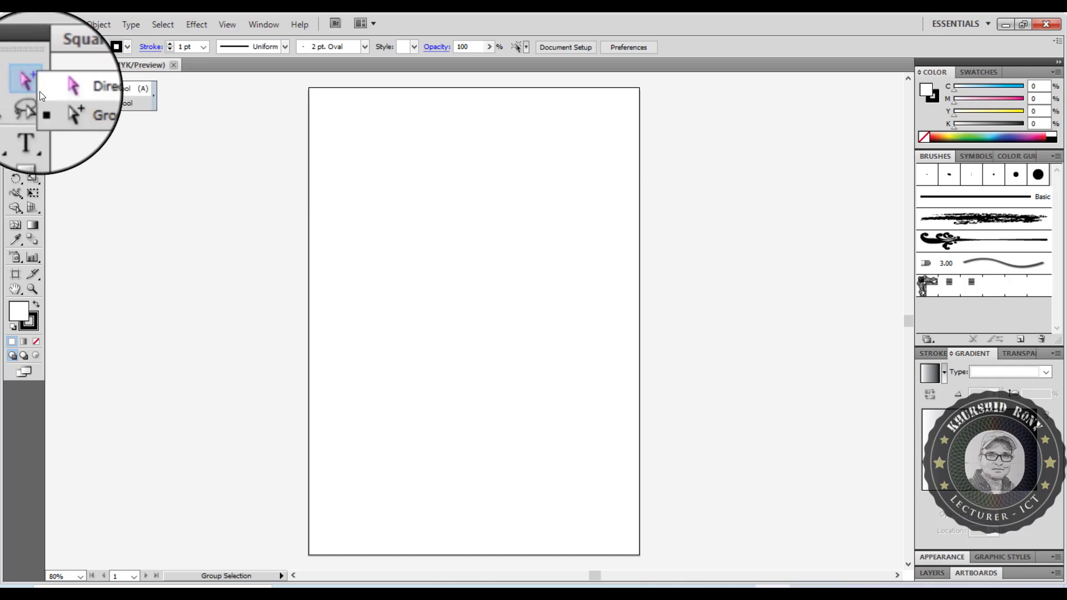
left_click(77, 92)
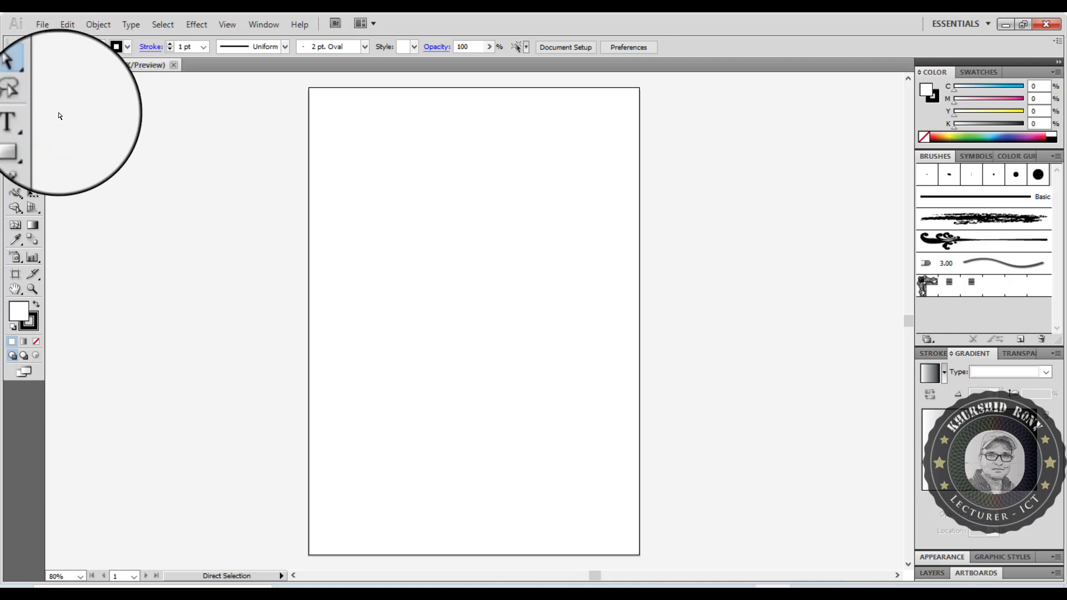
Step: Draw a rectangle about 2.36 in wide and 2.64 in high in the artboard's upper-left area with the Rectangle tool
left_click(32, 136)
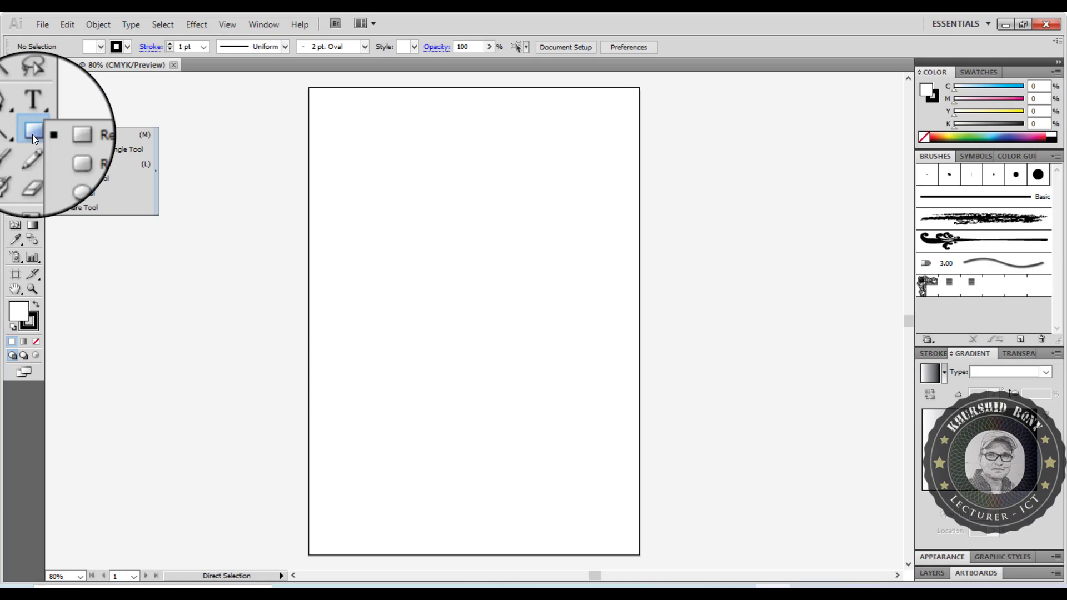
left_click(64, 139)
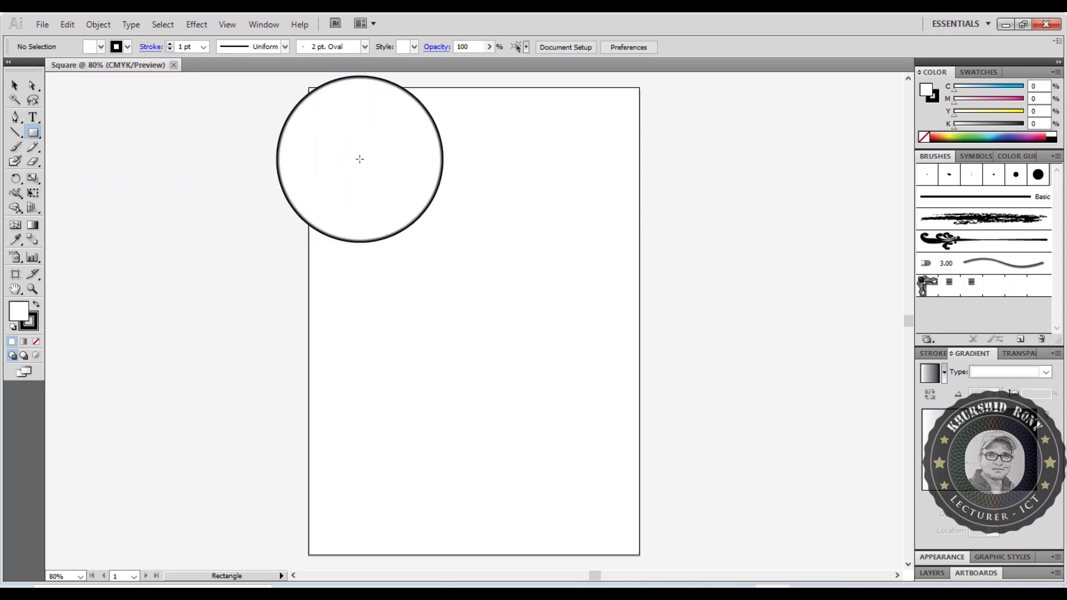
left_click_drag(360, 160, 454, 265)
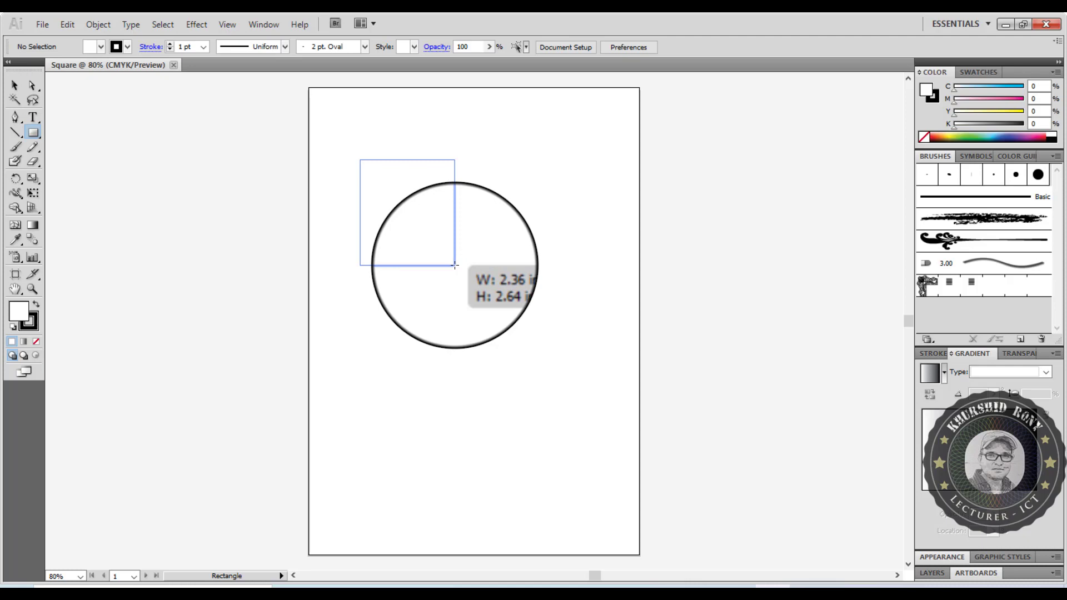
left_click_drag(455, 265, 455, 266)
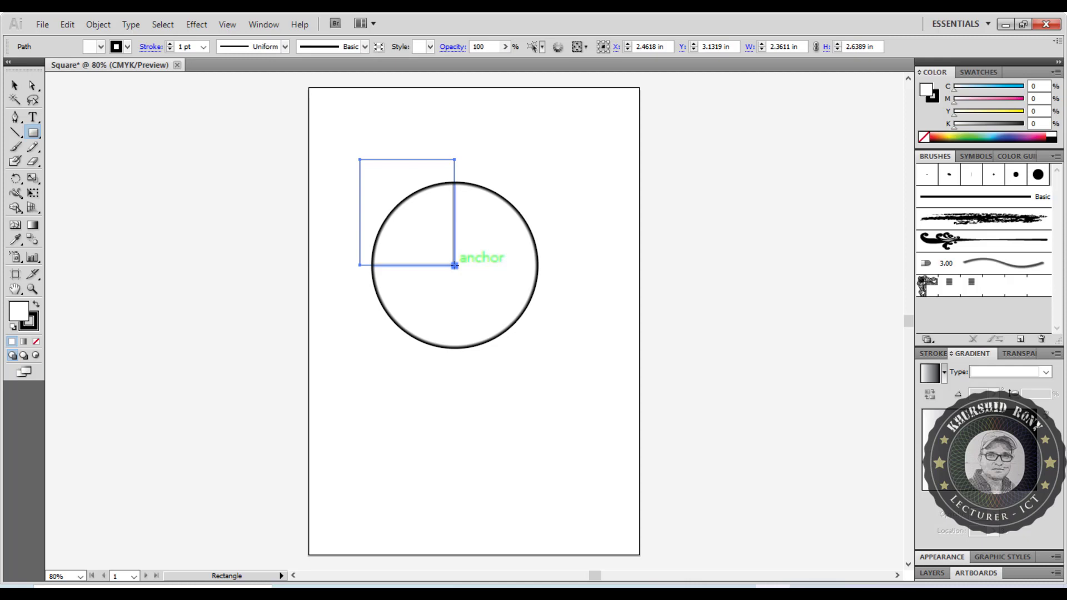
left_click_drag(454, 266, 360, 266)
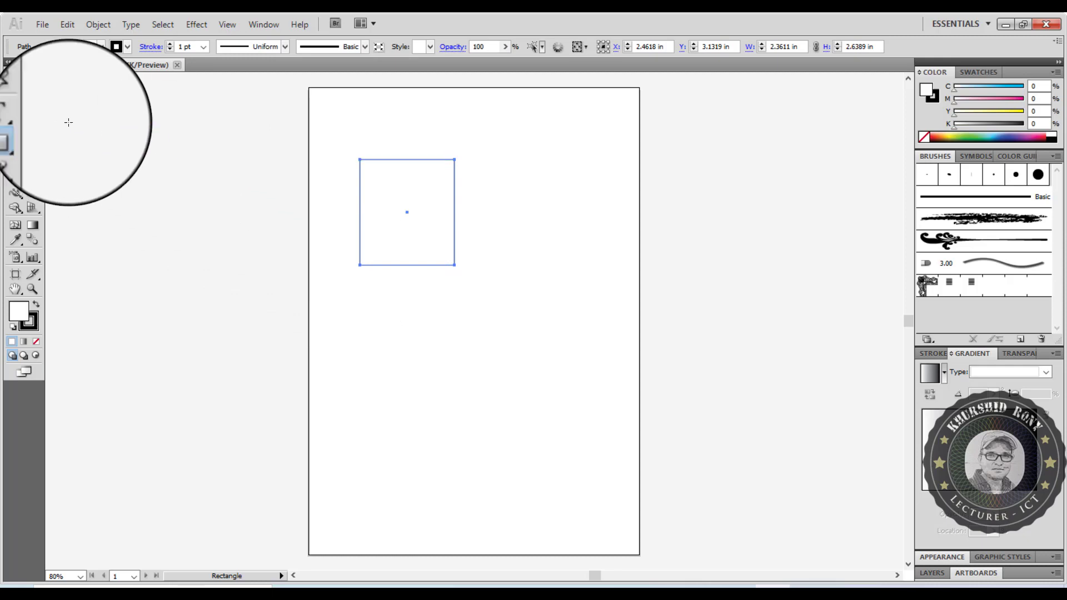
Step: Switch to the Selection tool, keeping the drawn rectangle selected
left_click(35, 87)
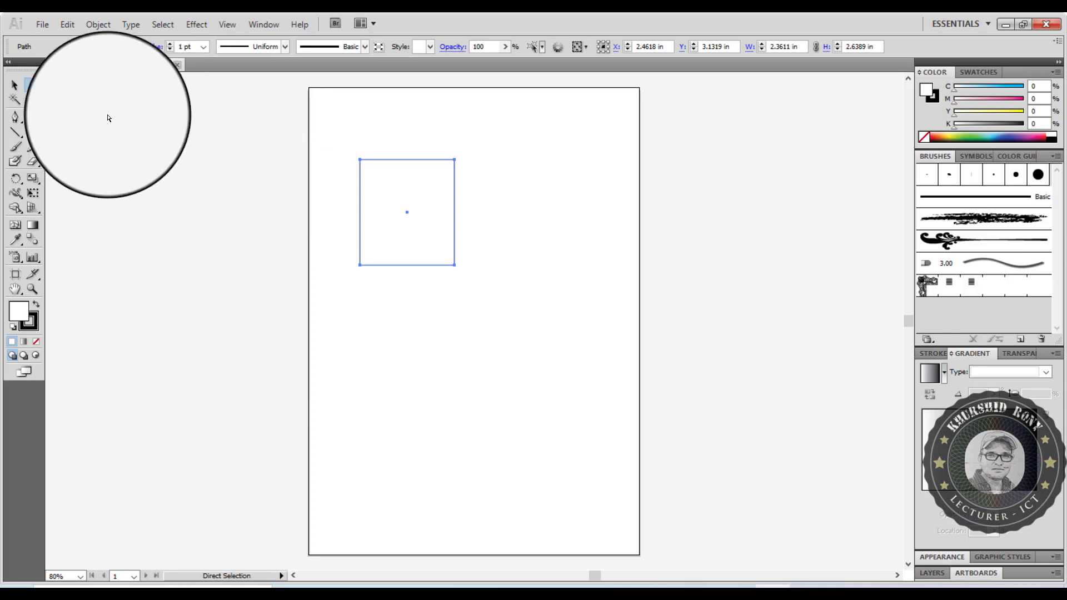
left_click(19, 83)
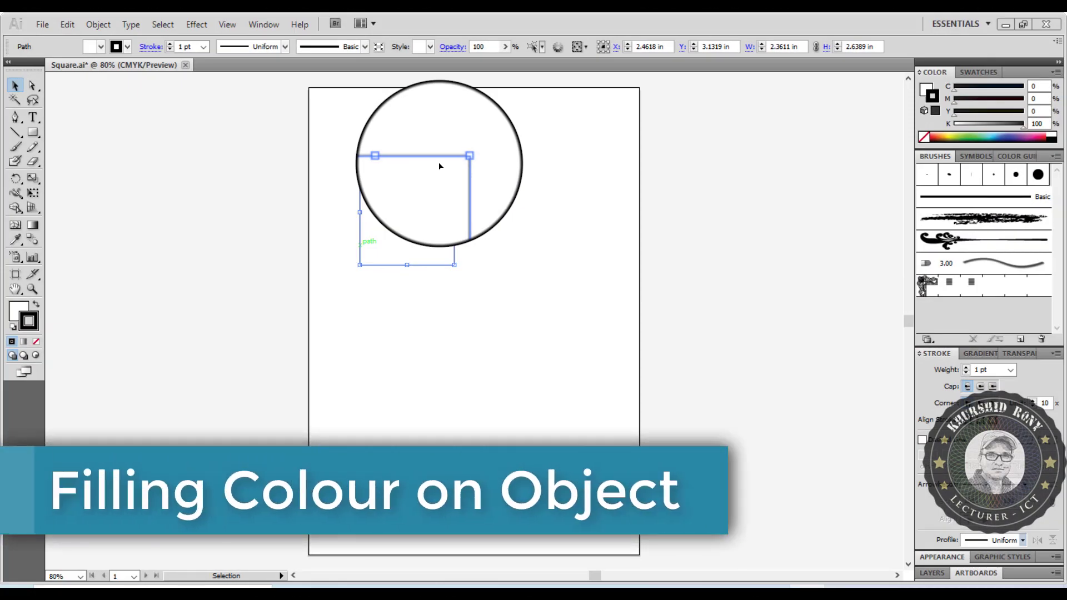
left_click_drag(439, 165, 420, 193)
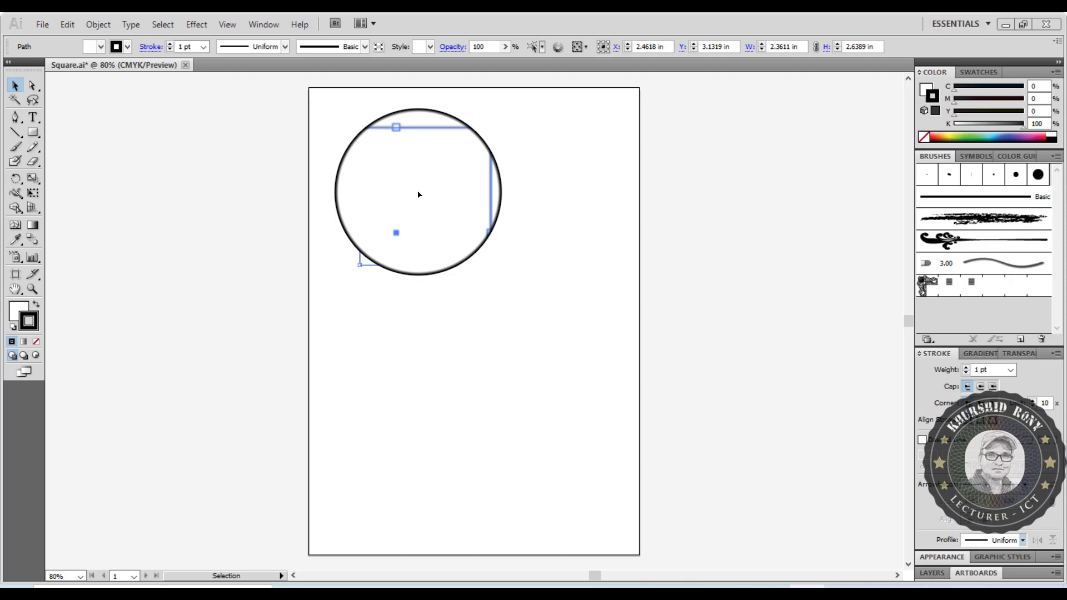
Step: Hide the Color panel and show it again, twice in a row
left_click(273, 24)
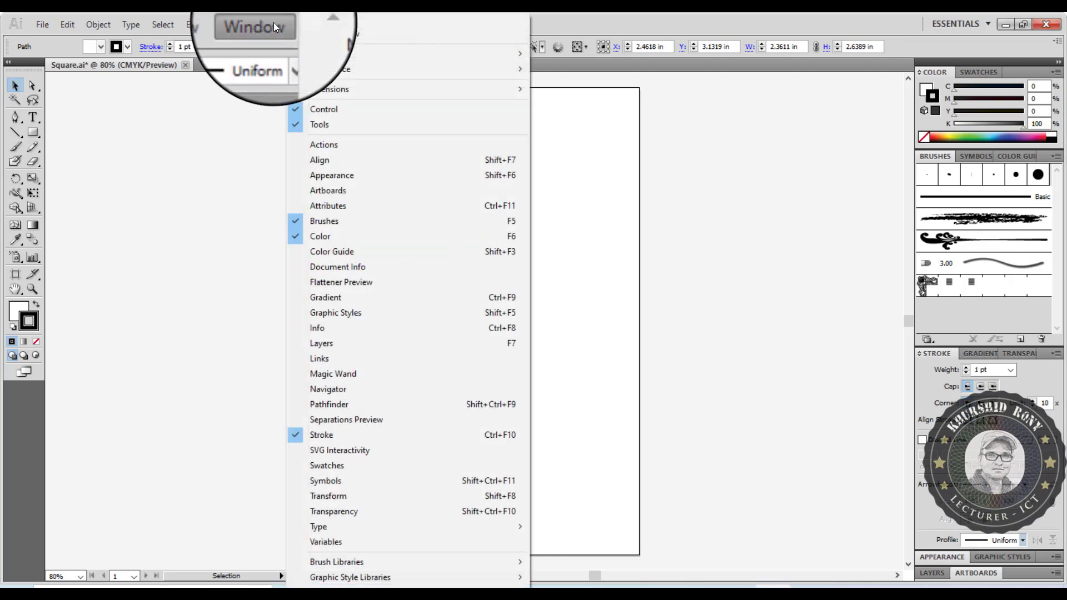
left_click(348, 241)
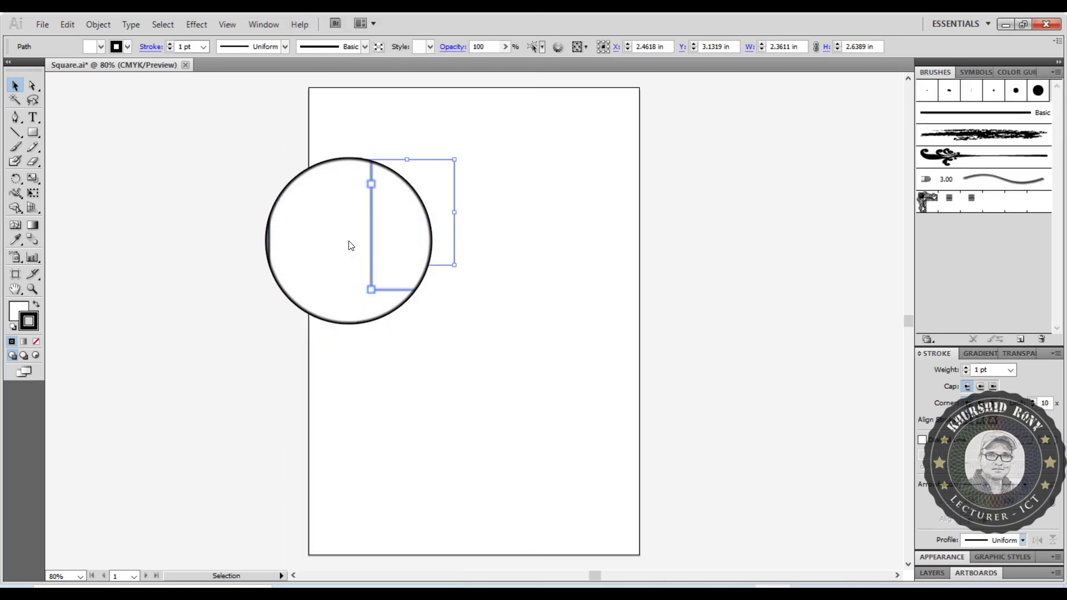
left_click(268, 27)
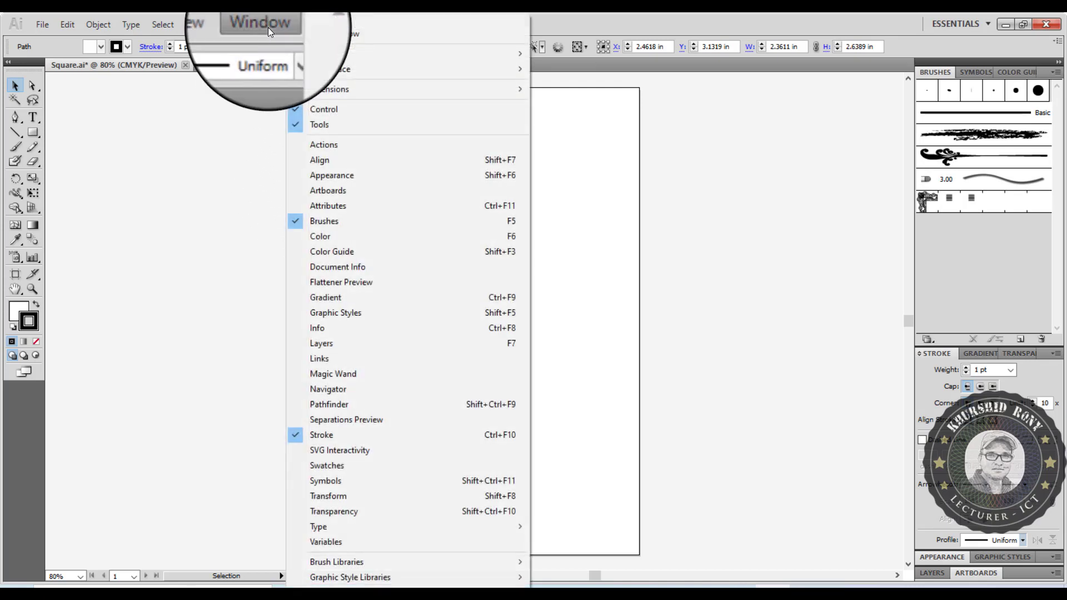
left_click(334, 238)
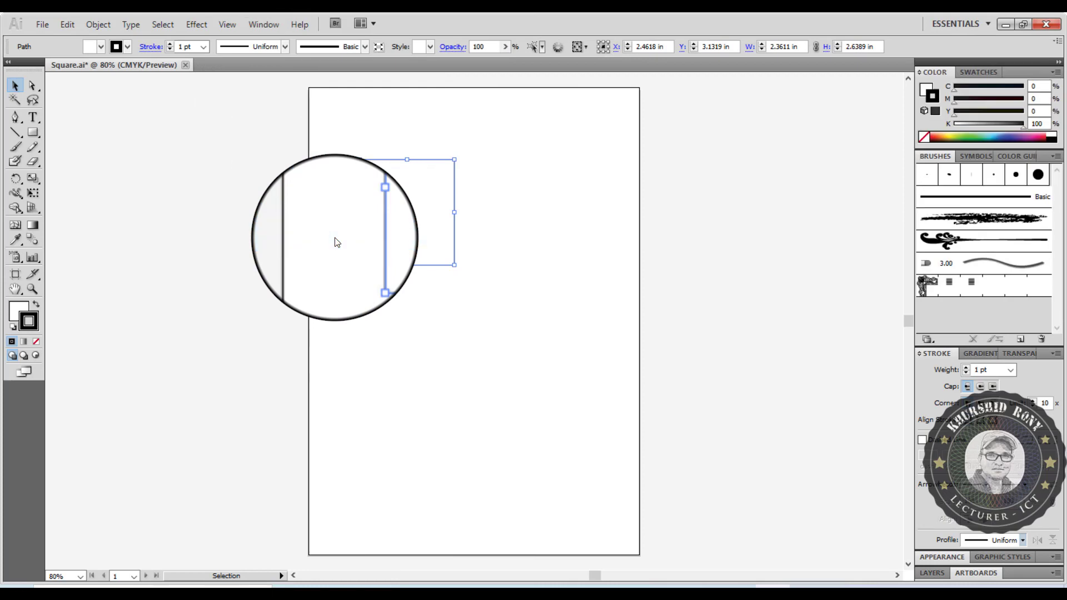
key("F6")
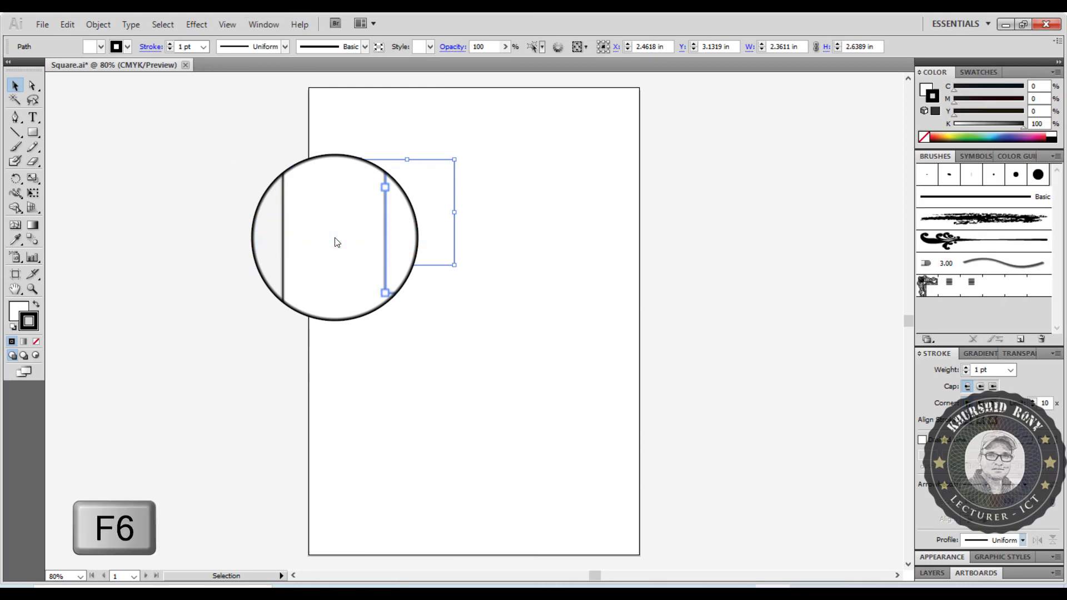
key("F6")
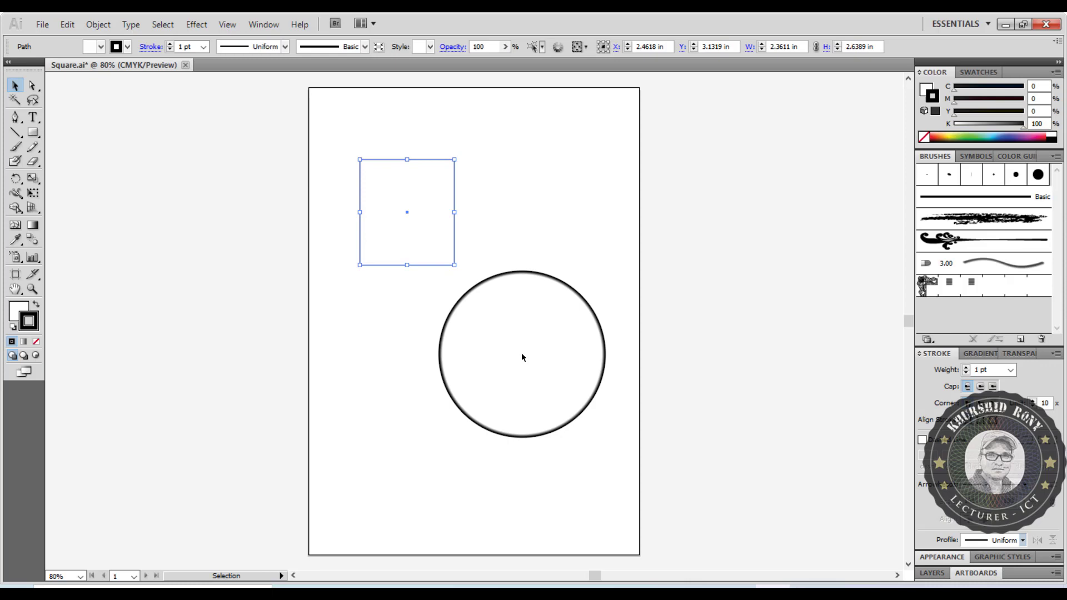
Step: Try orange and green as the rectangle's fill, settling on a teal from the CMYK spectrum (C 54.51, M 0, Y 32.94, K 0)
left_click(16, 316)
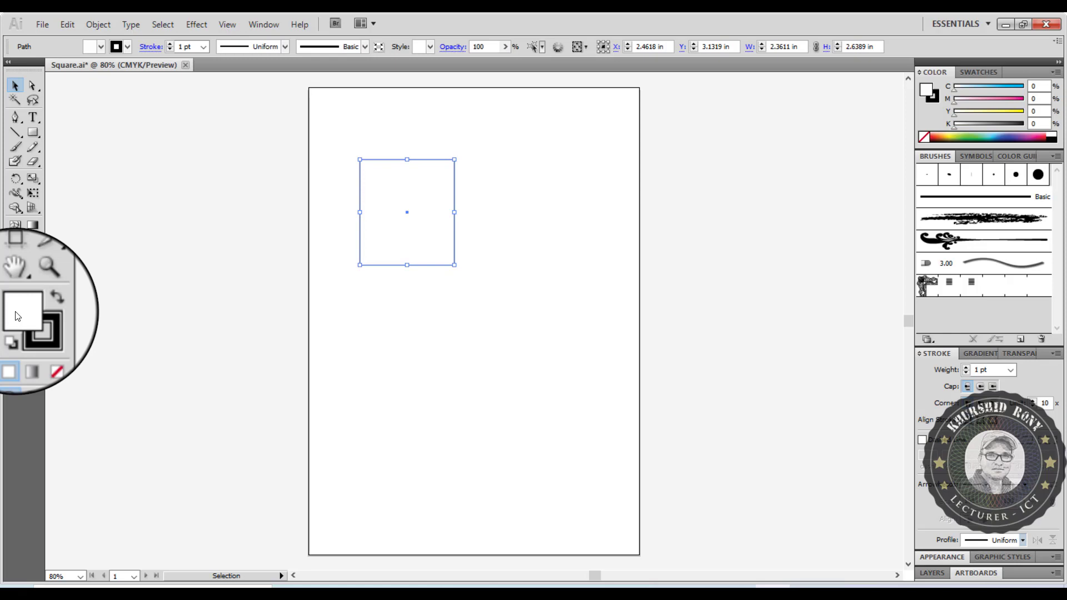
left_click(36, 326)
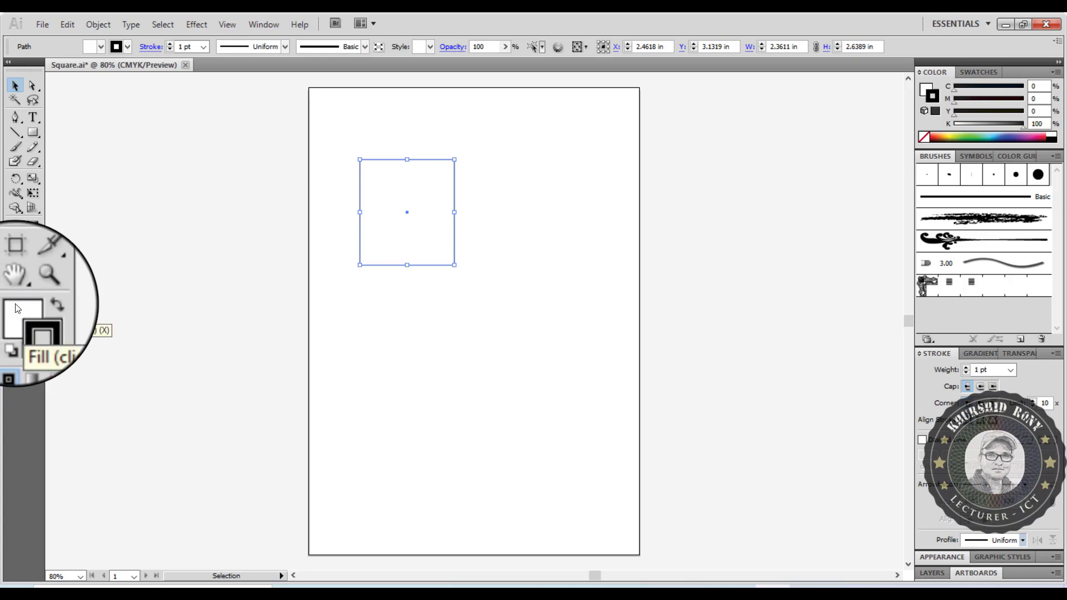
left_click(17, 309)
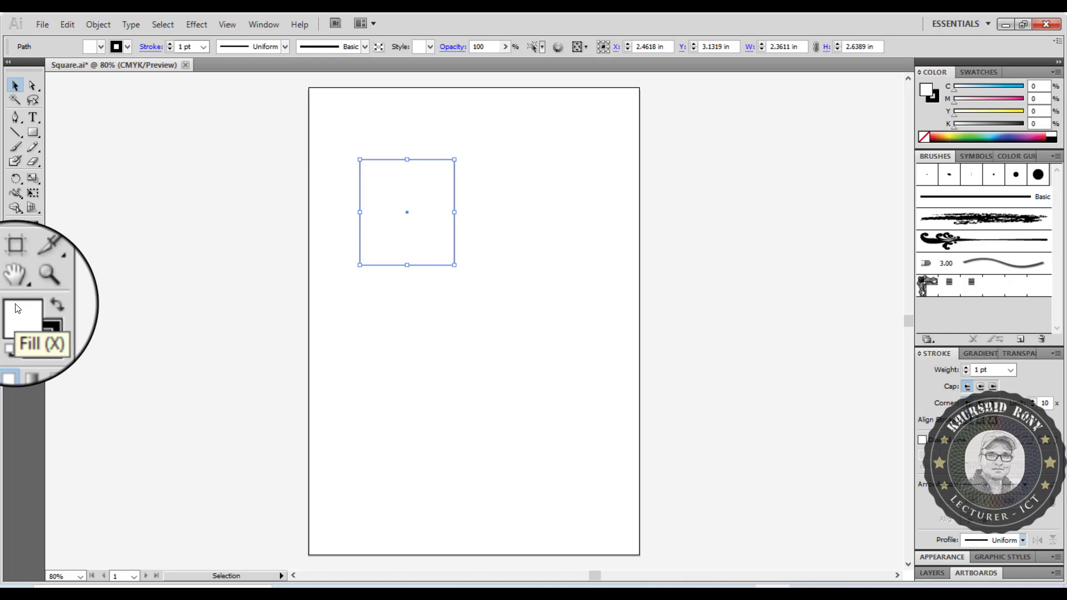
left_click(943, 133)
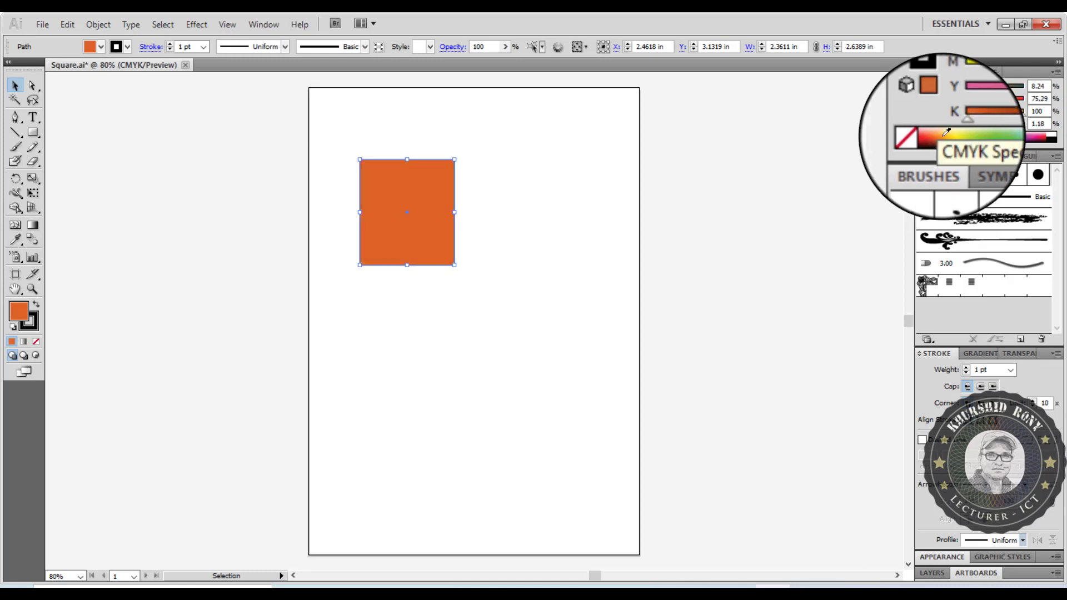
left_click(975, 132)
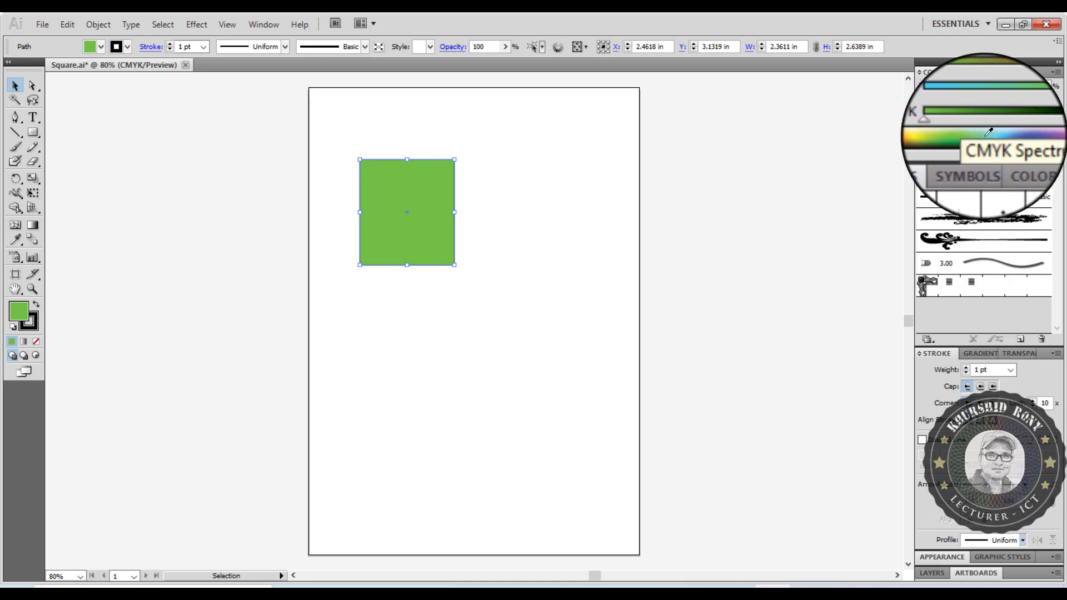
left_click(988, 132)
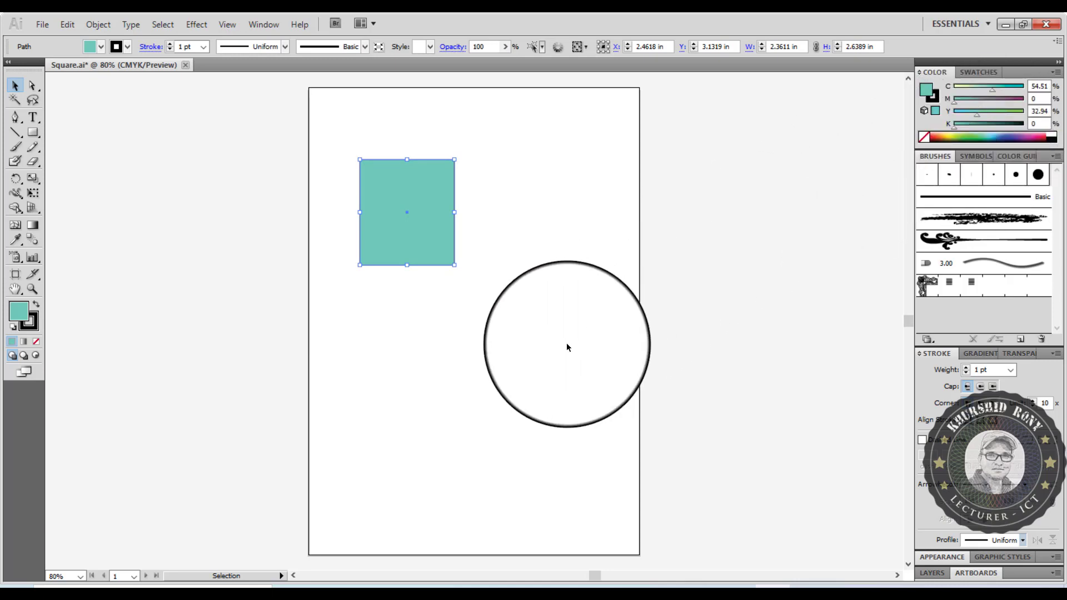
Step: Give the rectangle an orange-red stroke (C 0, M 76.47, Y 78.43, K 0) with a weight of 10 pt
left_click(32, 323)
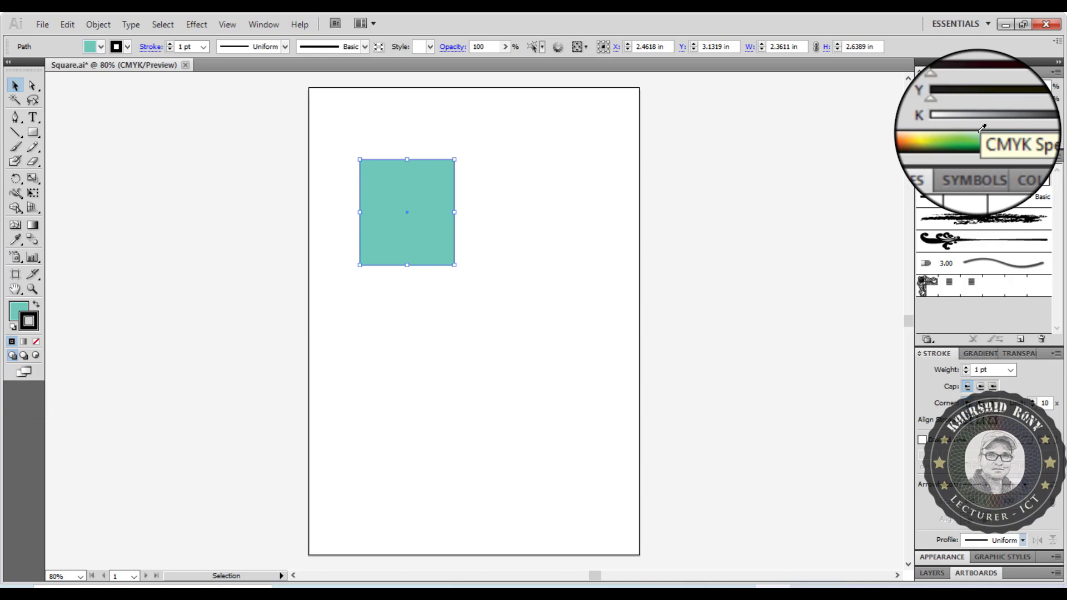
left_click(938, 132)
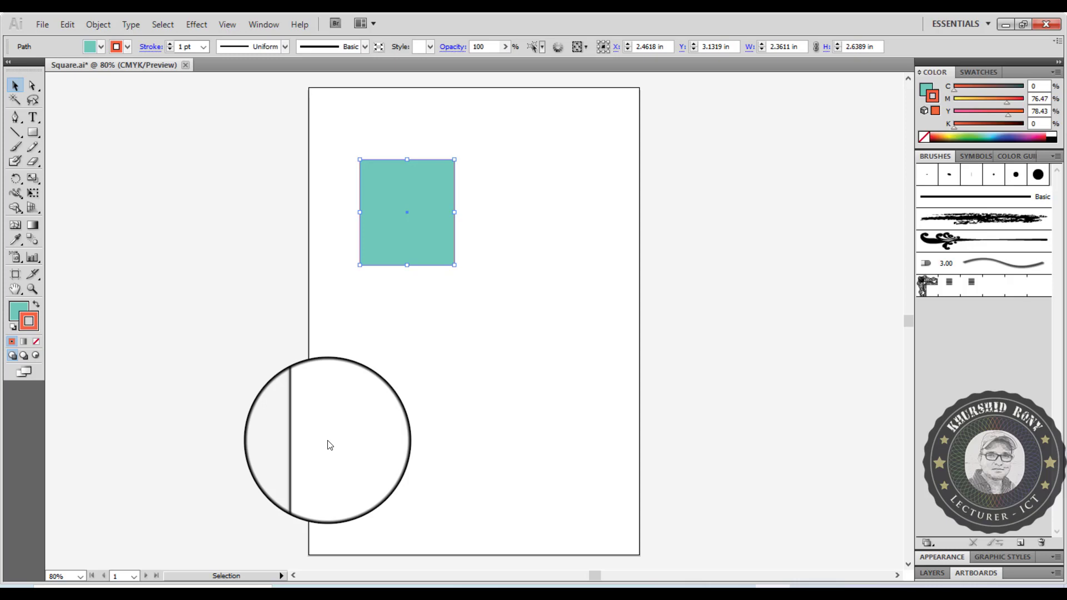
left_click(263, 24)
left_click(366, 432)
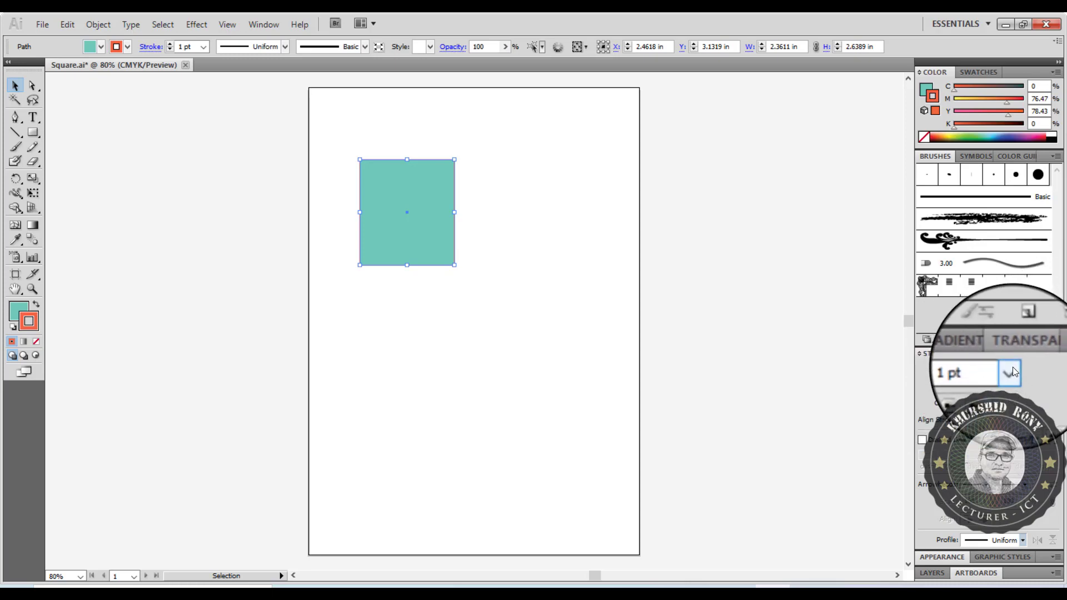
left_click(1012, 366)
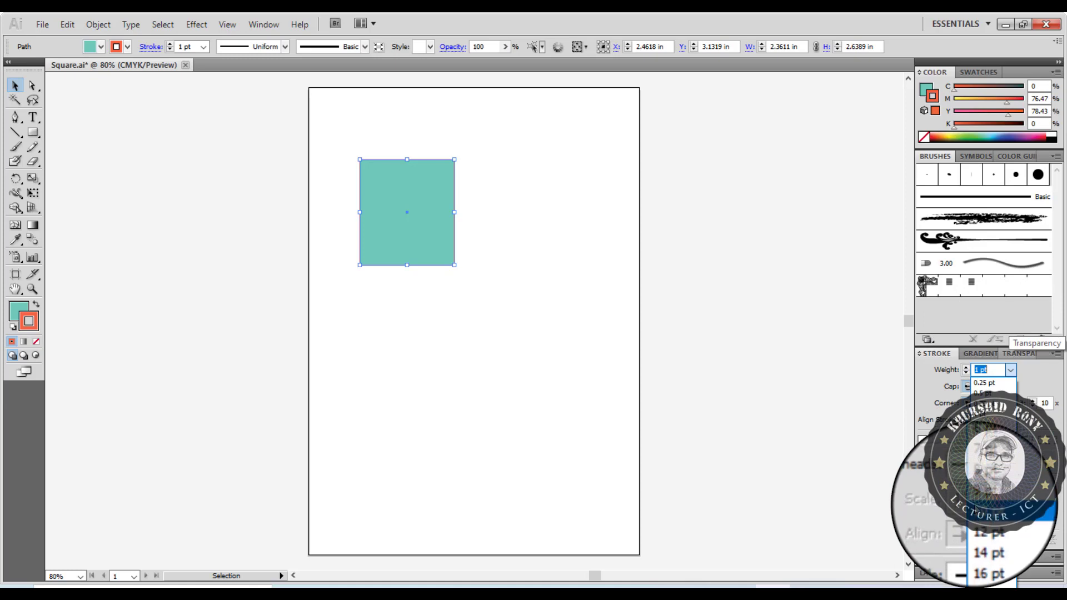
left_click(980, 507)
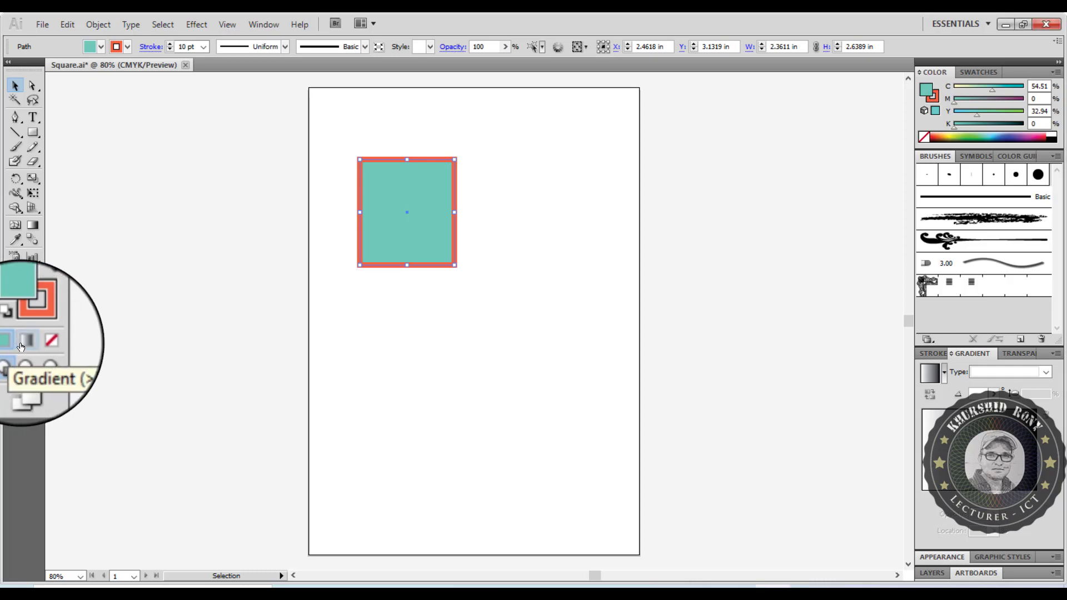
Step: Switch the rectangle's fill back and forth between a linear gradient, the solid color and none
left_click(21, 347)
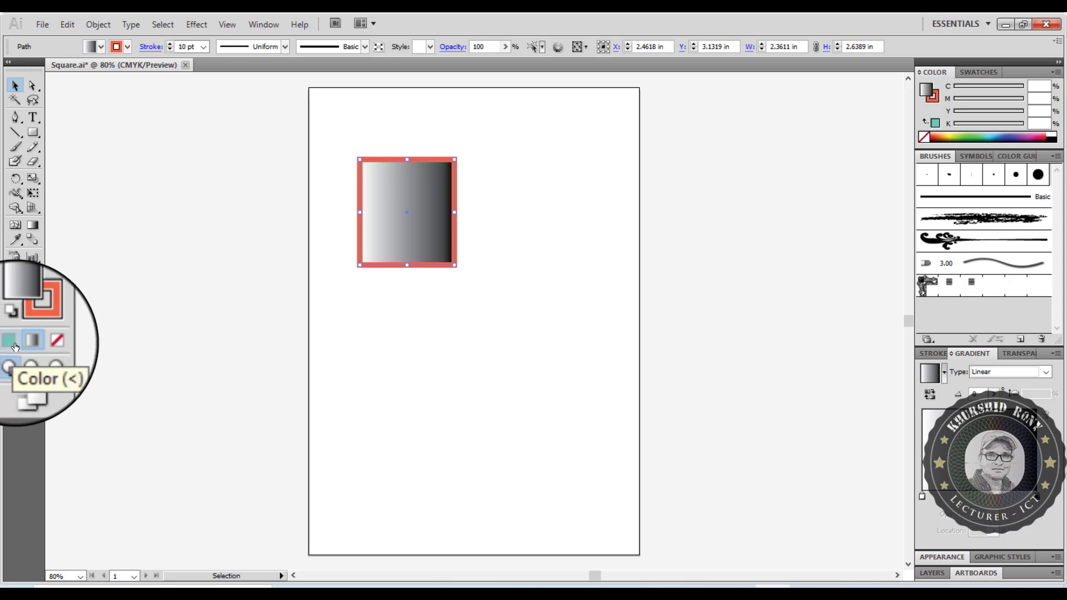
left_click(15, 347)
left_click(22, 348)
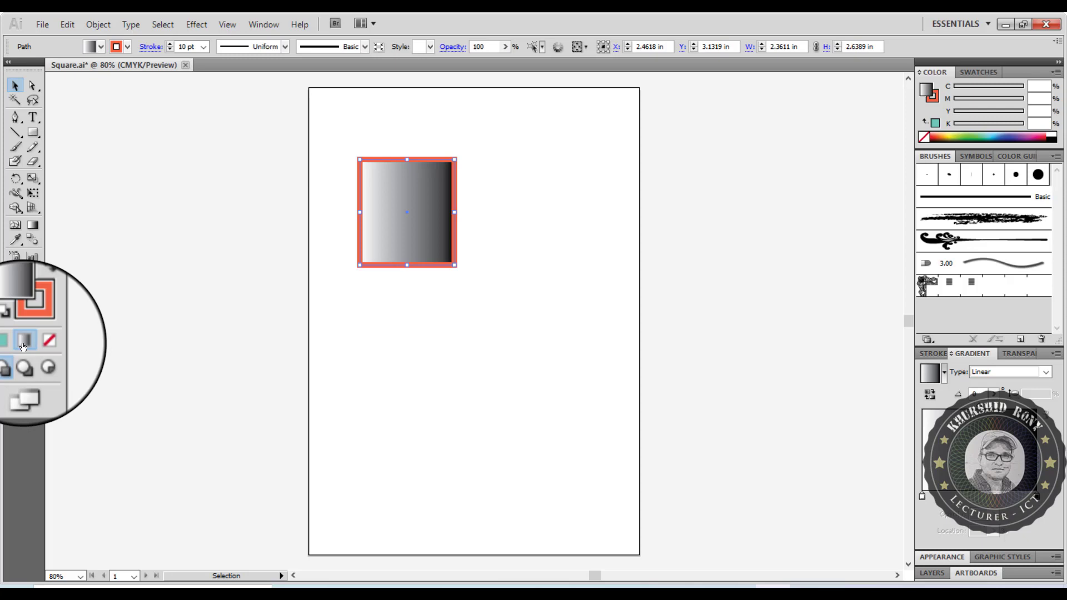
left_click(50, 340)
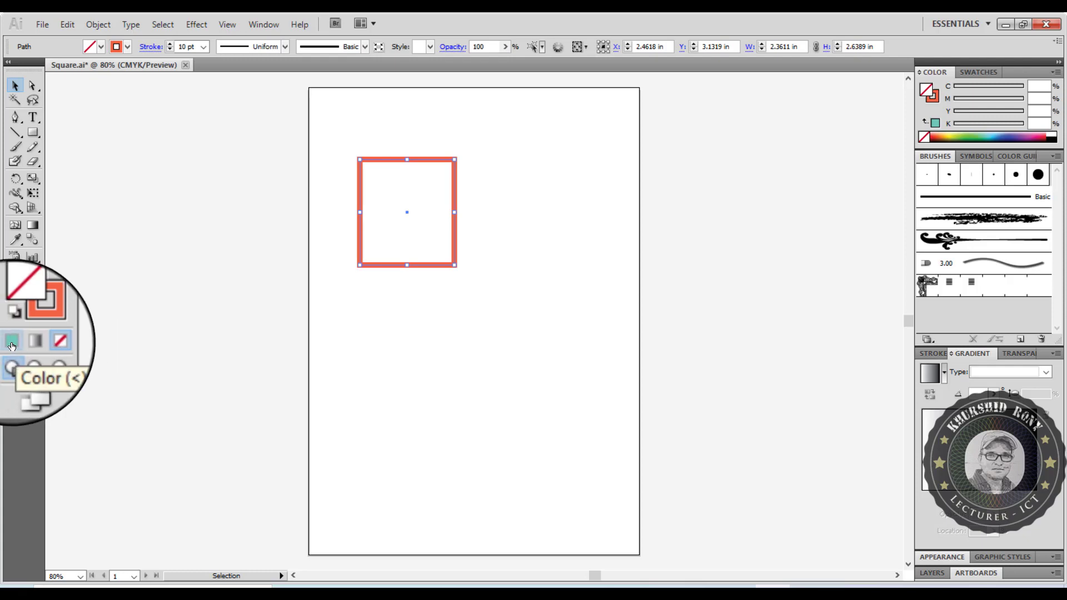
left_click(21, 347)
left_click(26, 338)
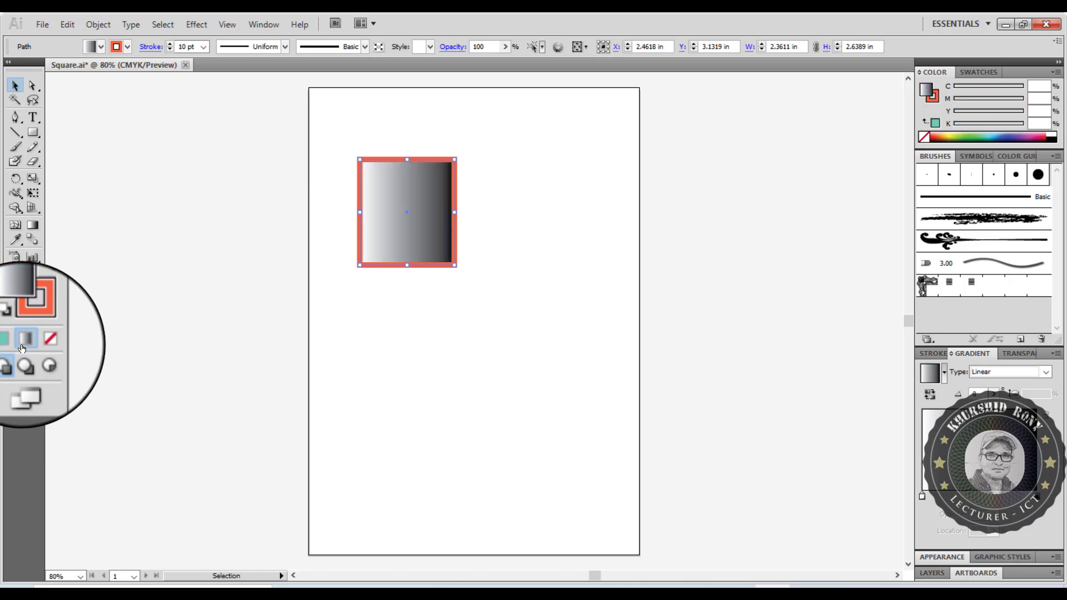
left_click(35, 343)
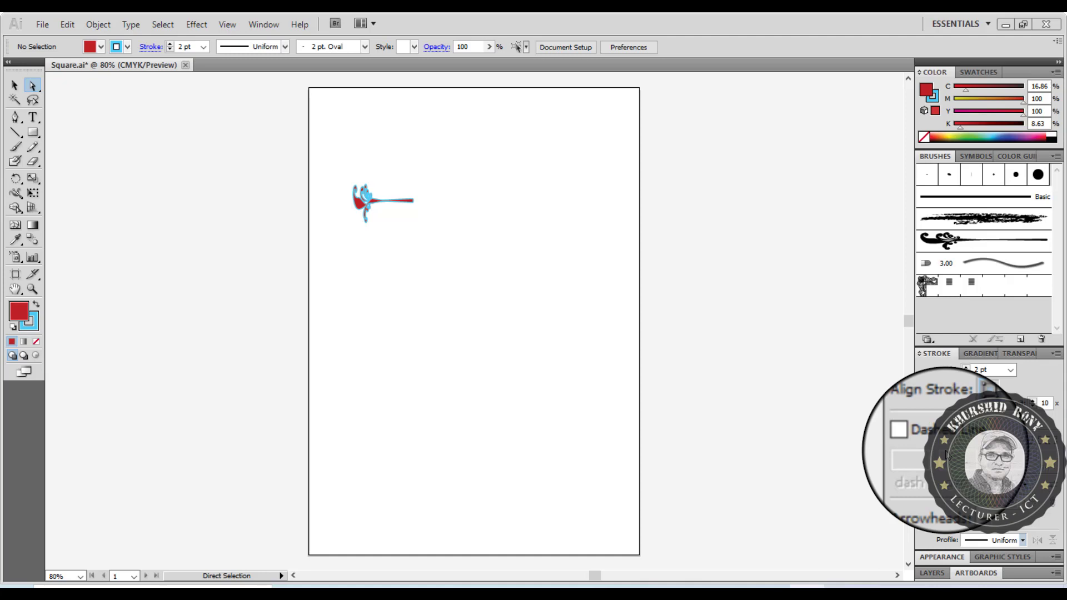
Step: Zoom in on the red and blue floral ornament to 800% and pan until its whole length is in view
left_click(32, 294)
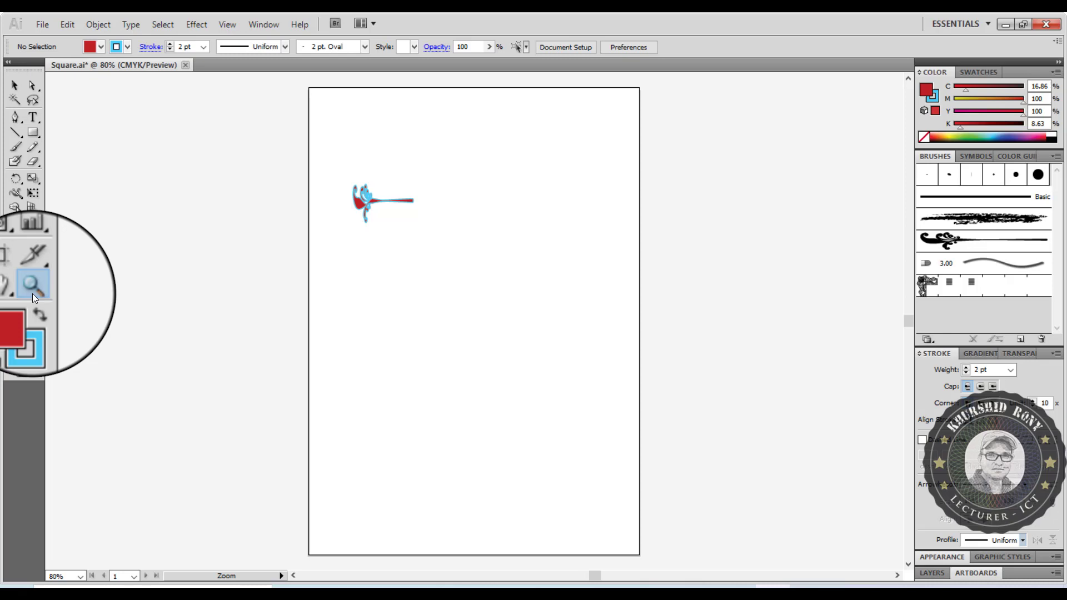
left_click(377, 198)
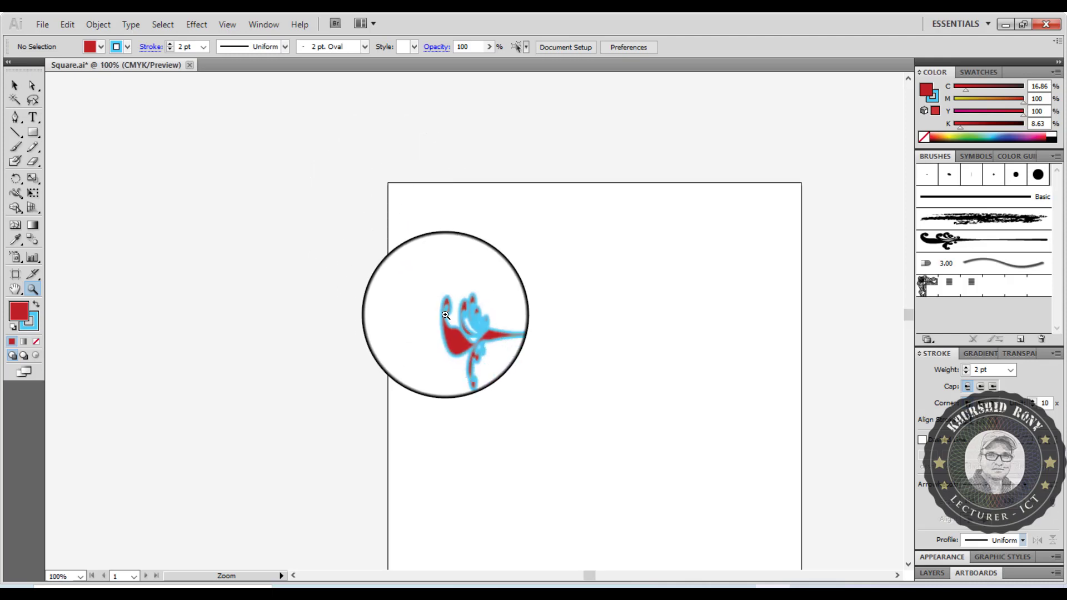
left_click(471, 326)
left_click(473, 328)
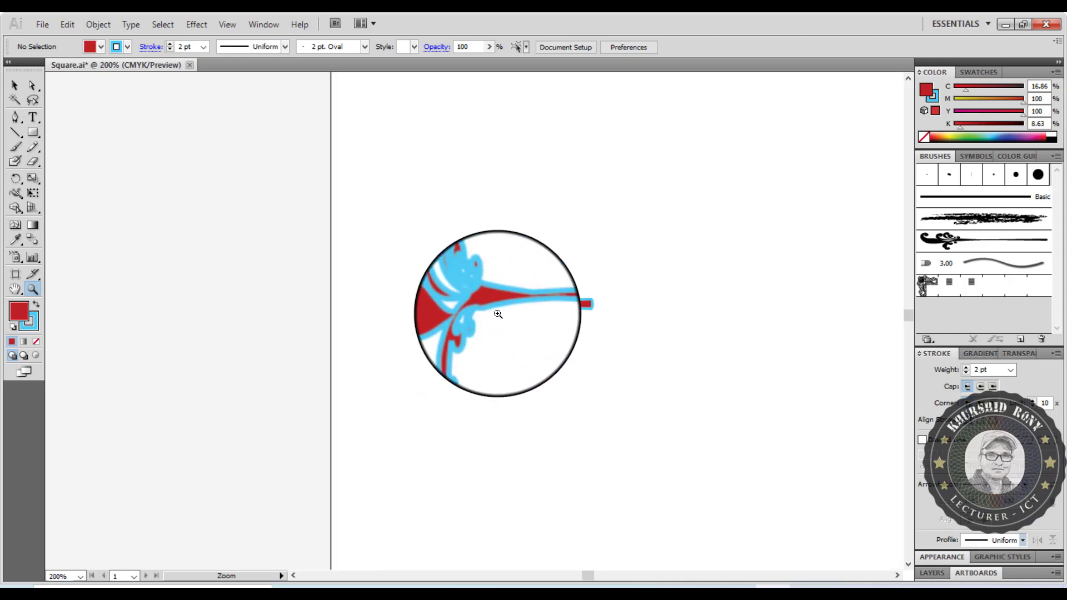
left_click(493, 304)
left_click(458, 309)
left_click(458, 309)
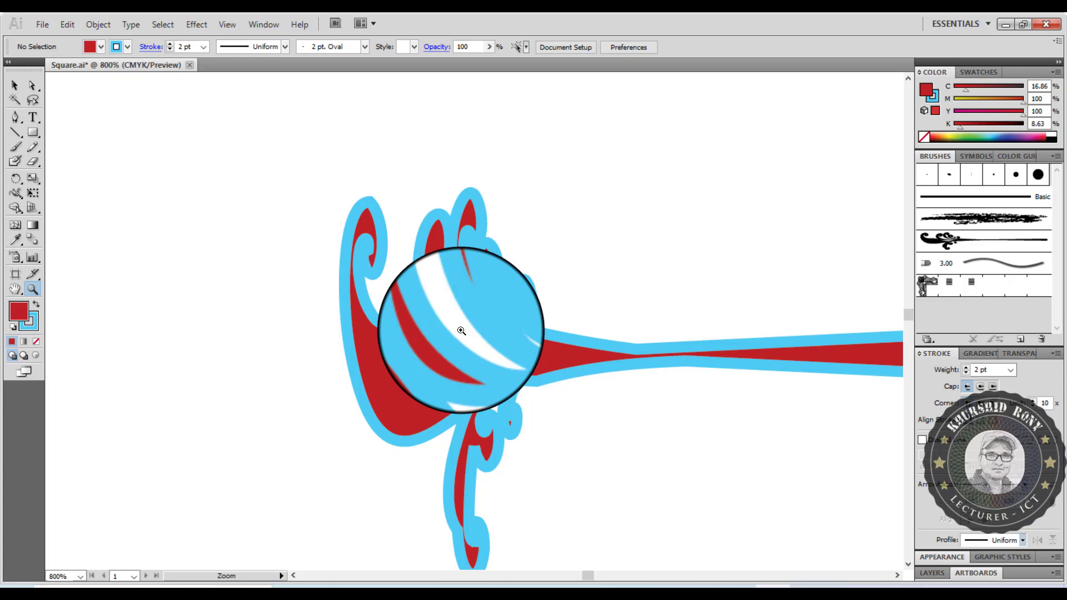
left_click(15, 289)
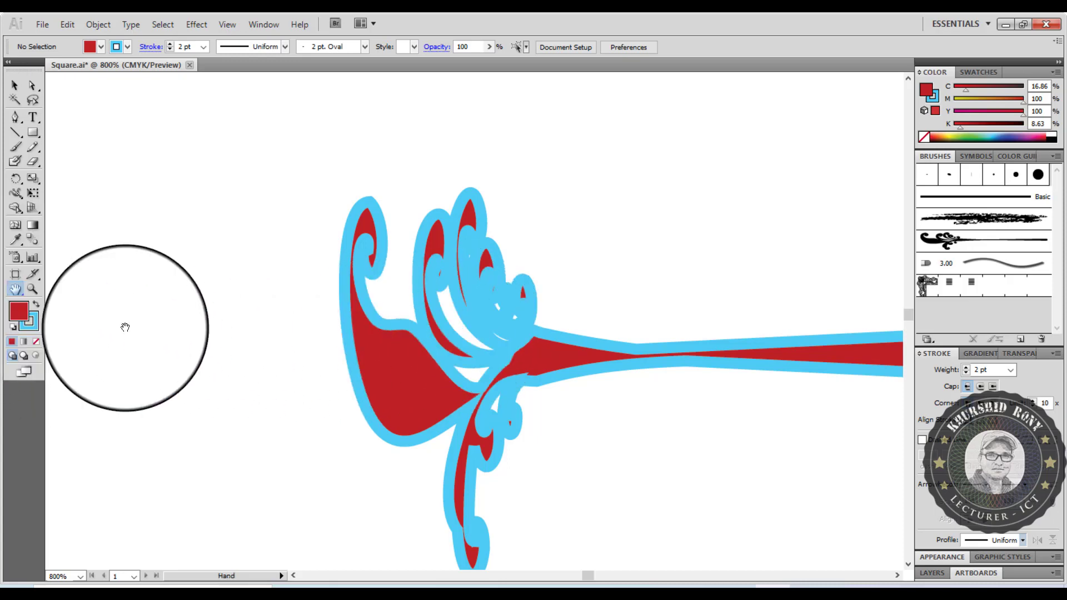
left_click_drag(612, 392, 389, 332)
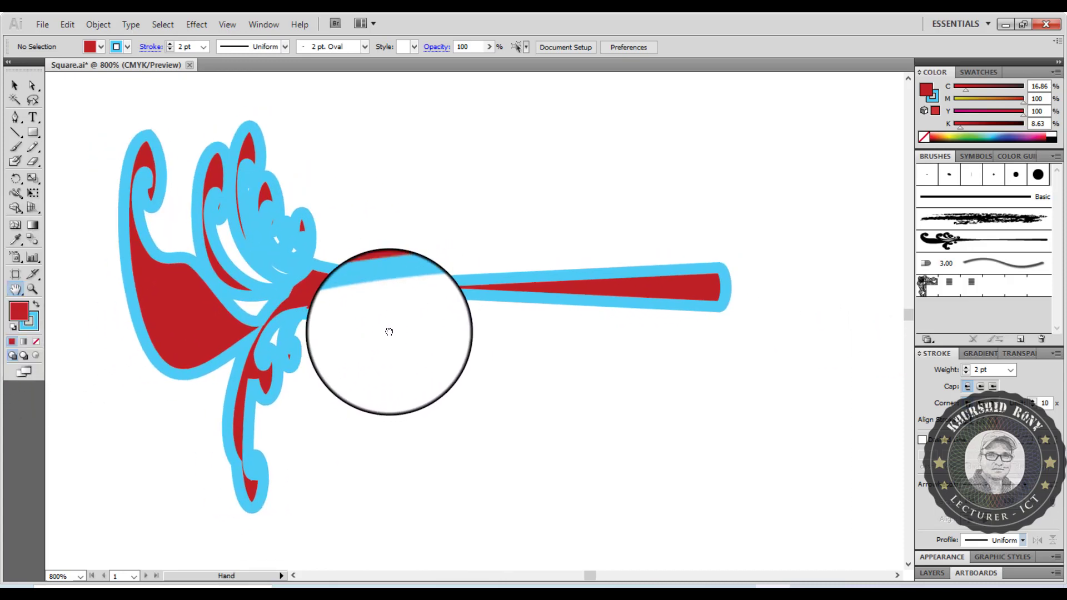
Step: Zoom back out from the floral ornament to 100% with the Zoom tool
key("z")
key("alt")
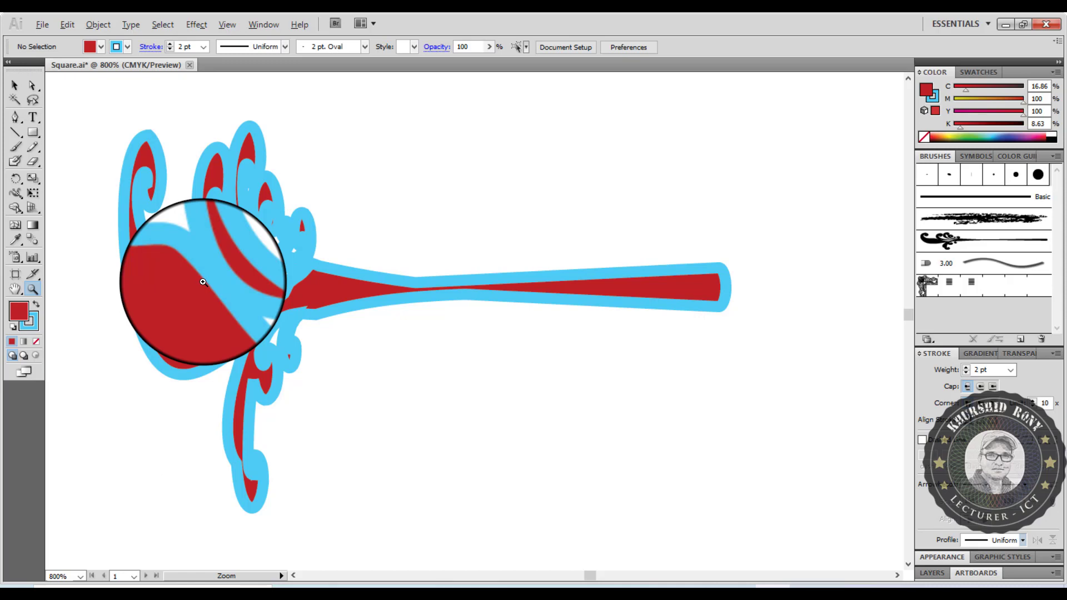
left_click(203, 282, "alt")
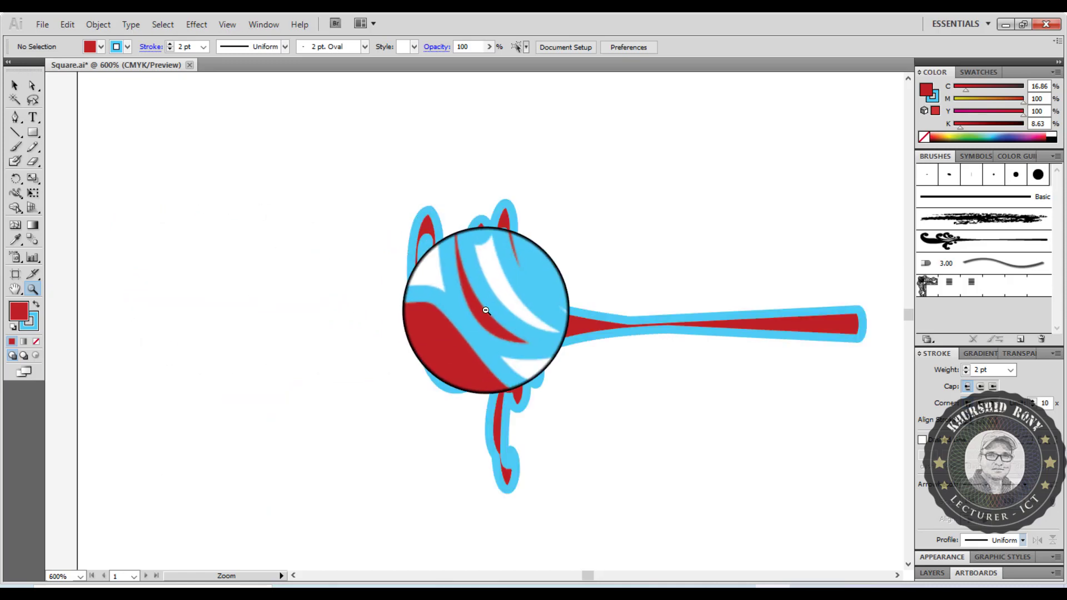
left_click(491, 306, "alt")
left_click(518, 319, "alt")
left_click(449, 327, "alt")
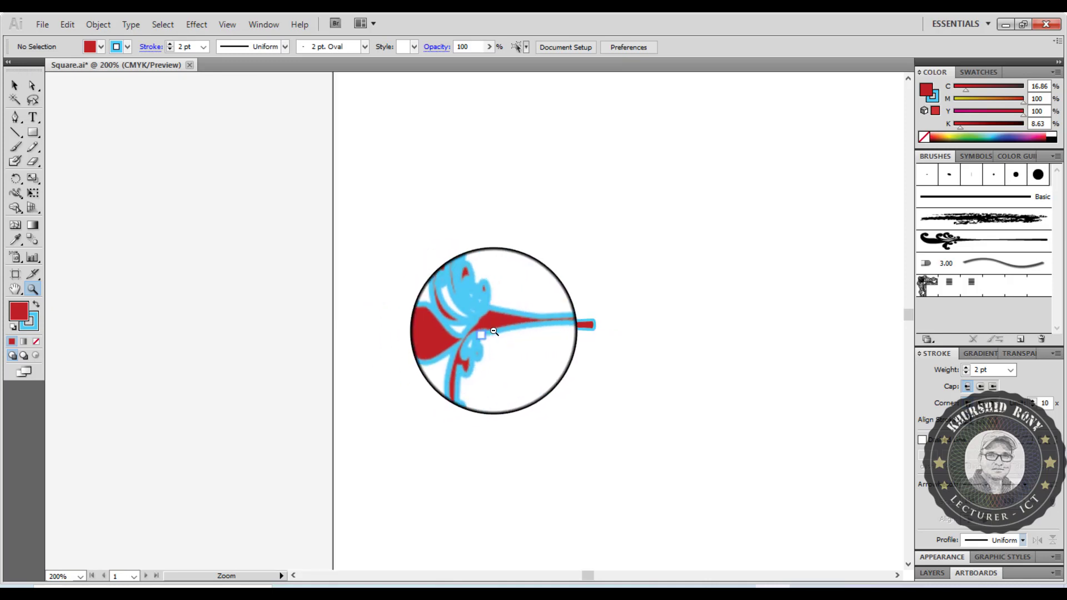
left_click(493, 332, "alt")
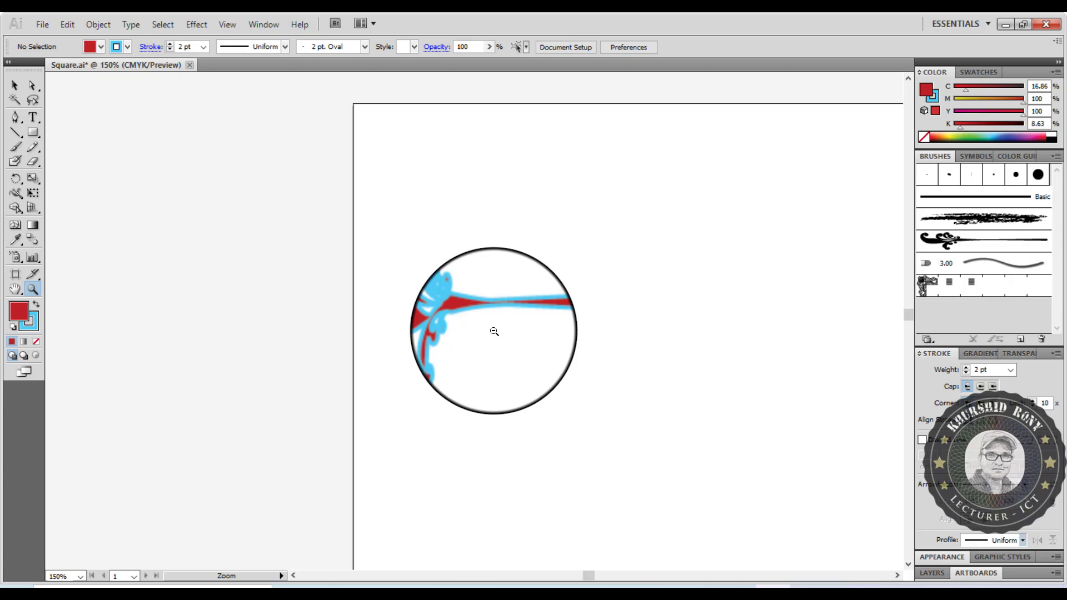
left_click(494, 331, "alt")
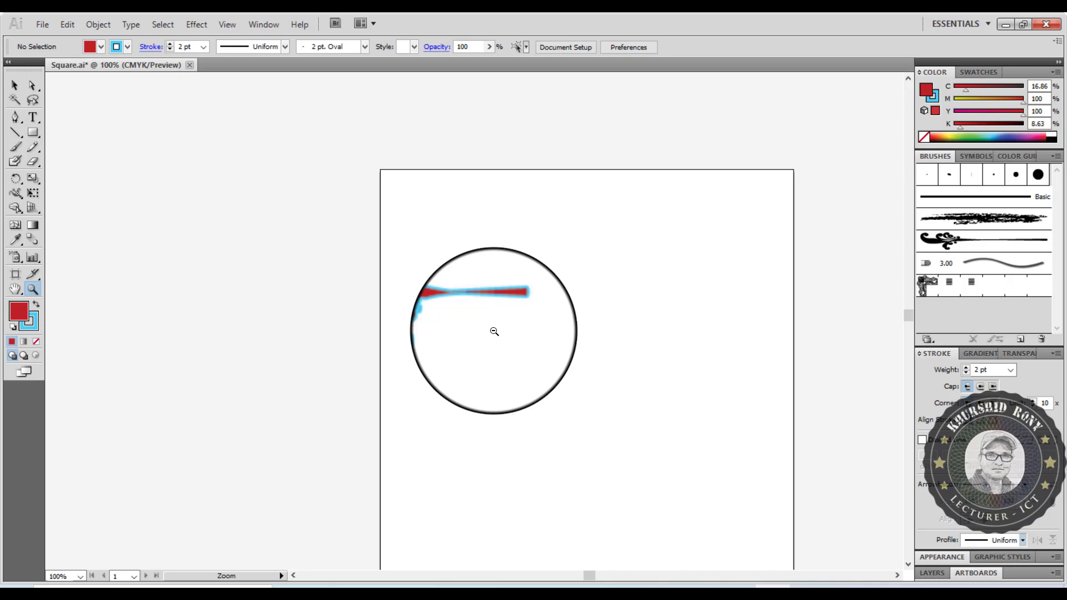
Step: Magnify the view of the ornament to 400%, reduce it to 100%, and magnify it to 400% again
key("ctrl")
key("ctrl+equal")
key("ctrl+equal")
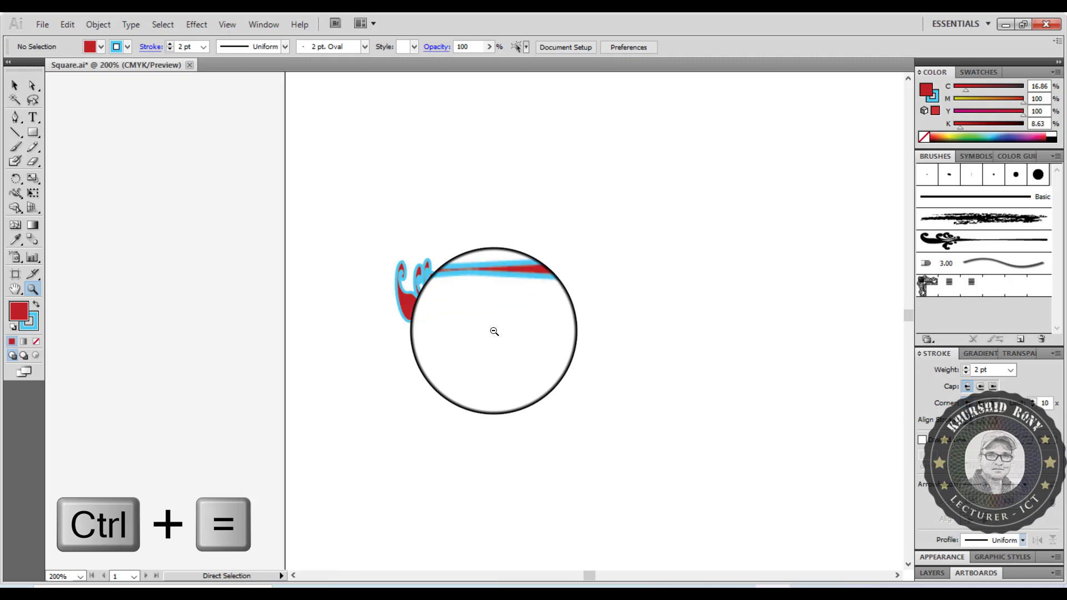
key("ctrl+equal")
key("ctrl+equal")
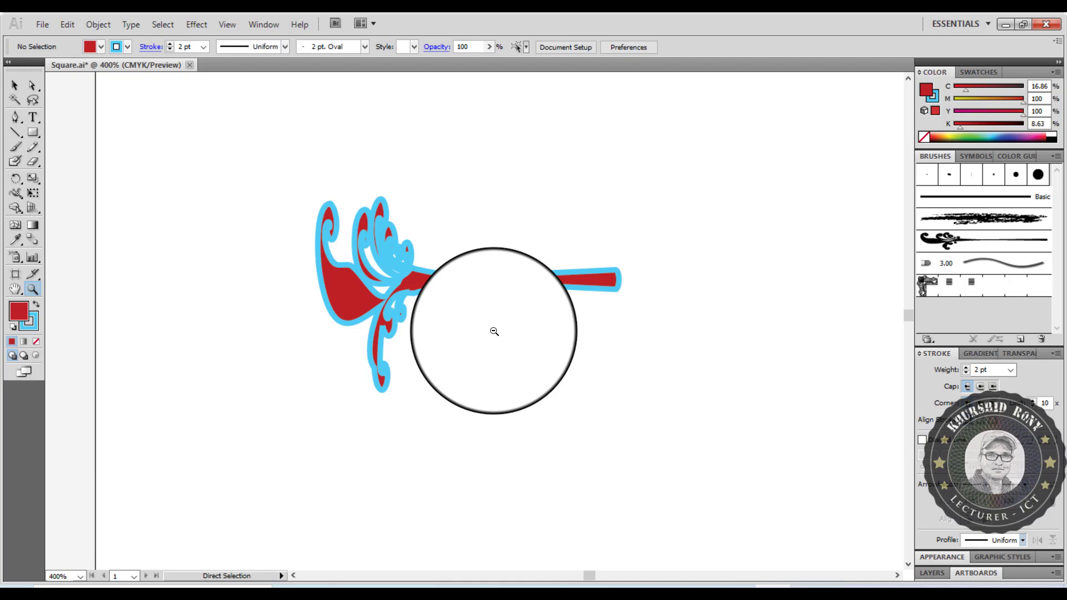
key("ctrl+minus")
key("ctrl+minus")
key("ctrl+minus")
key("ctrl+minus")
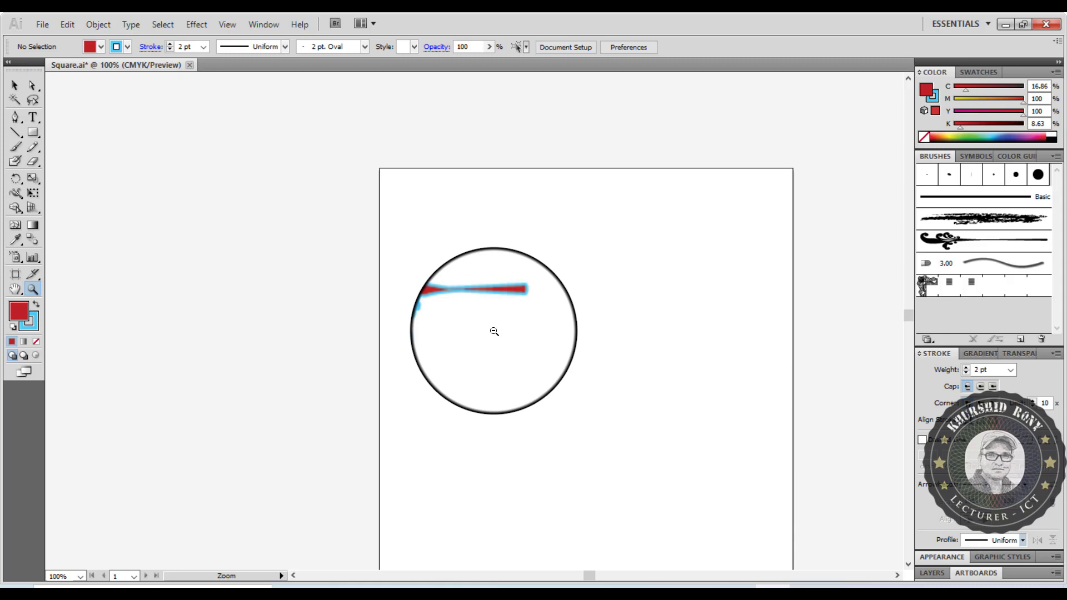
key("ctrl+plus")
key("ctrl+plus")
key("ctrl+plus")
key("ctrl+plus")
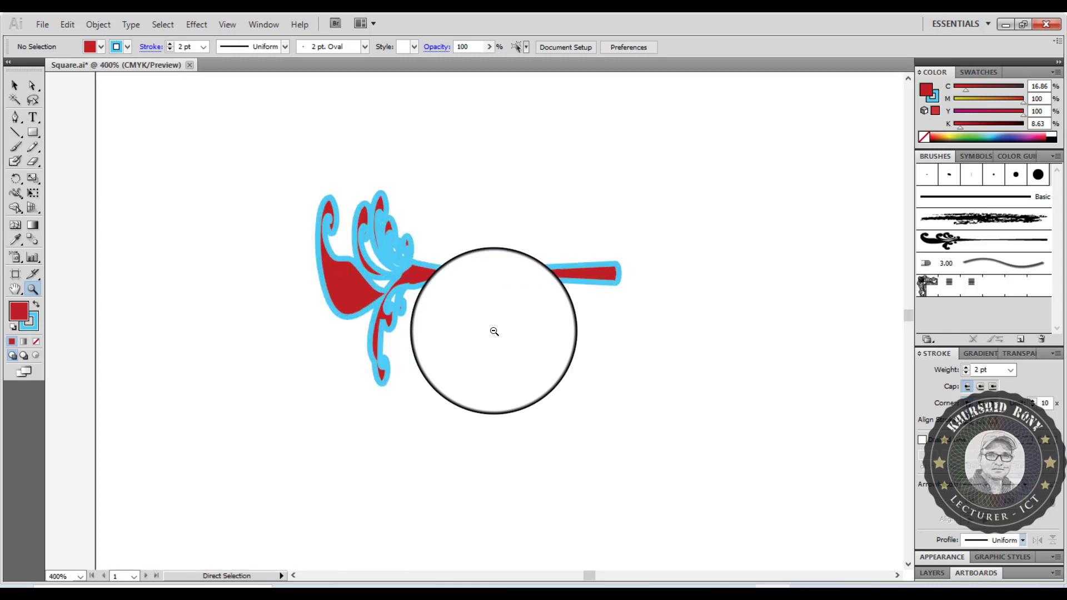